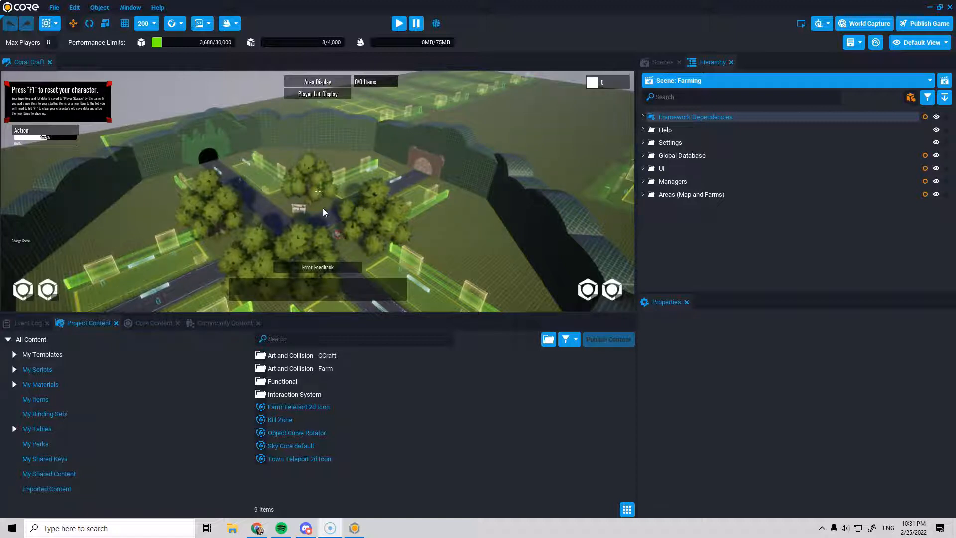
Load the Coral Town scene and look over its terraced terrain and rock homes.
right_drag(238, 190, 287, 162)
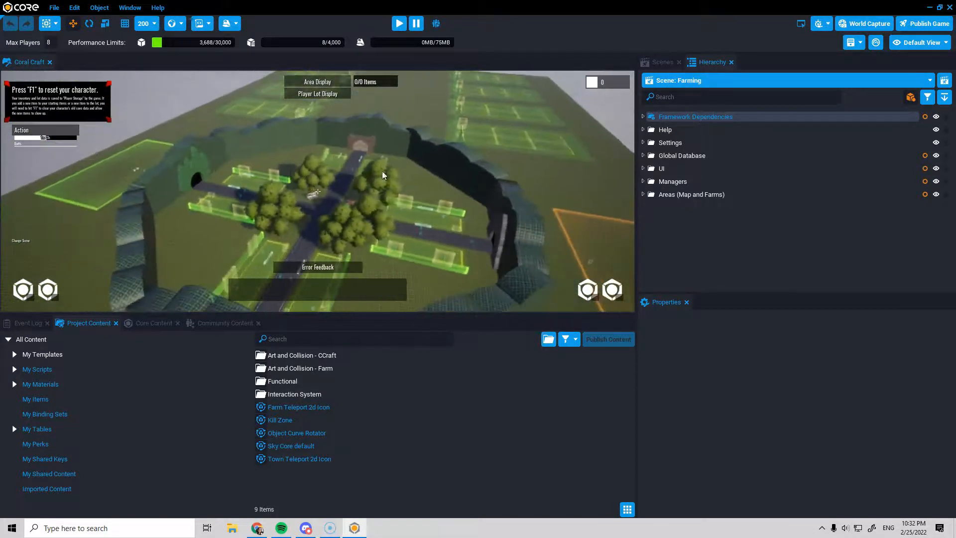
click(679, 80)
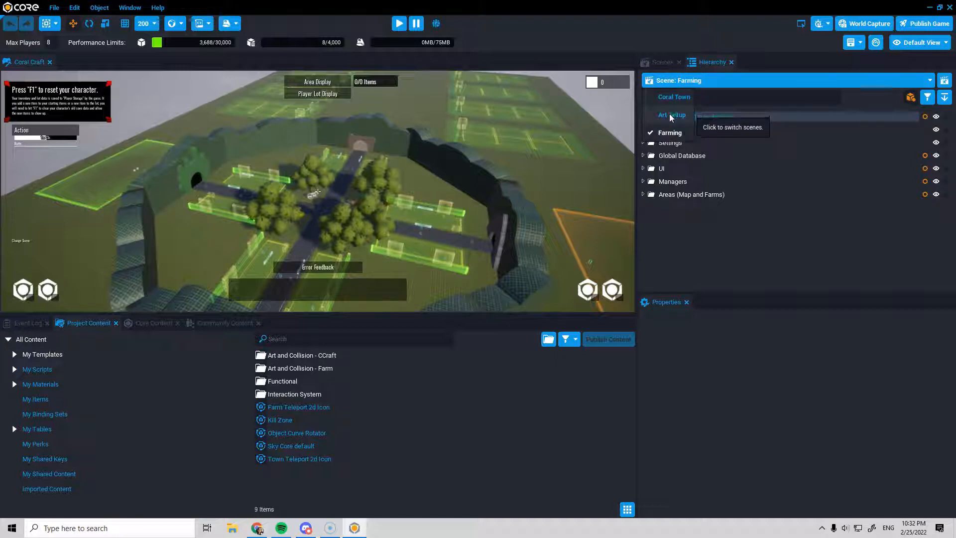
click(676, 100)
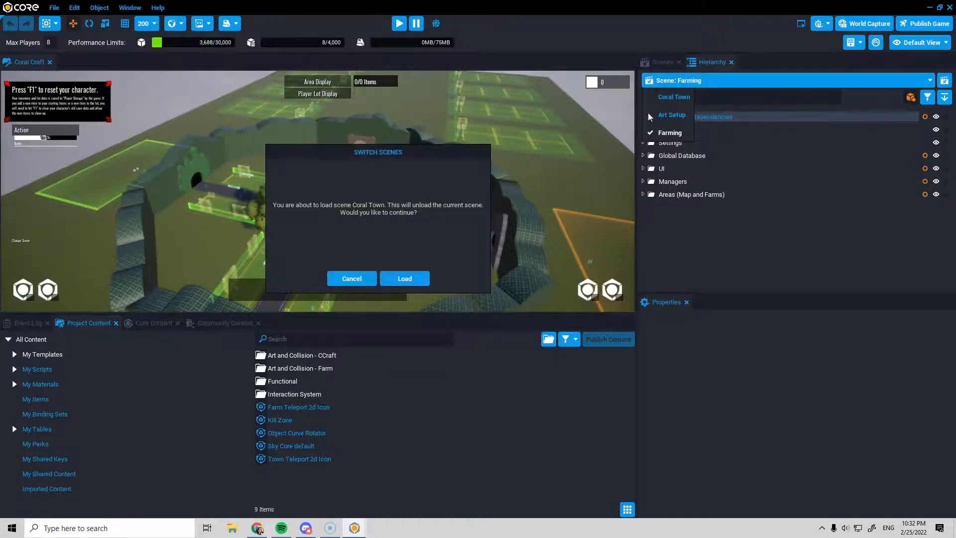
click(424, 276)
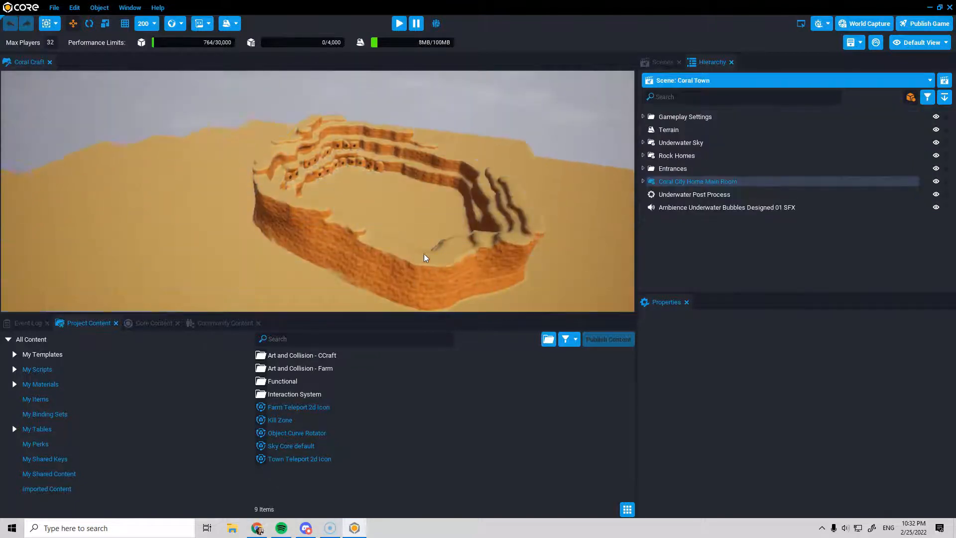
right_drag(312, 221, 375, 227)
key(w)
key(s)
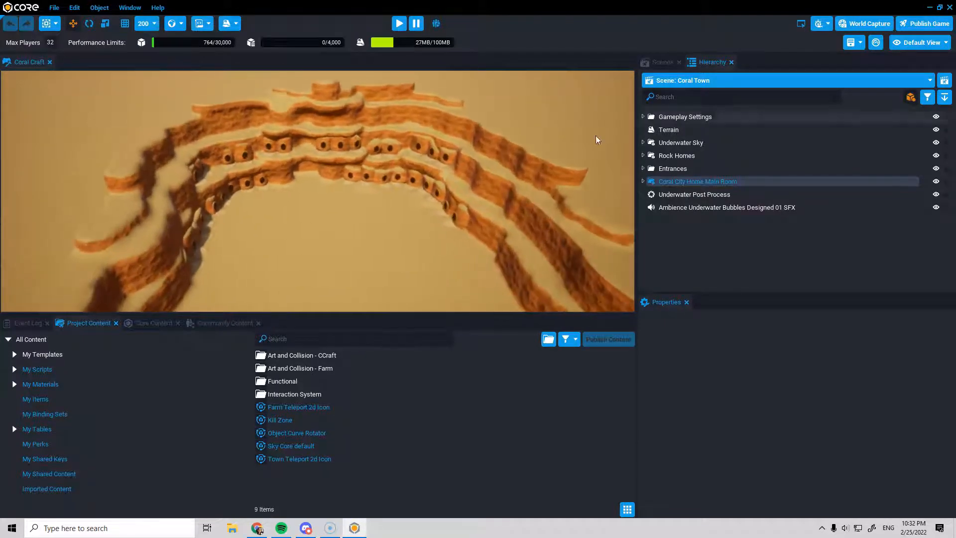
Load the Art Setup scene and look over the art assets laid out on the sand.
click(681, 81)
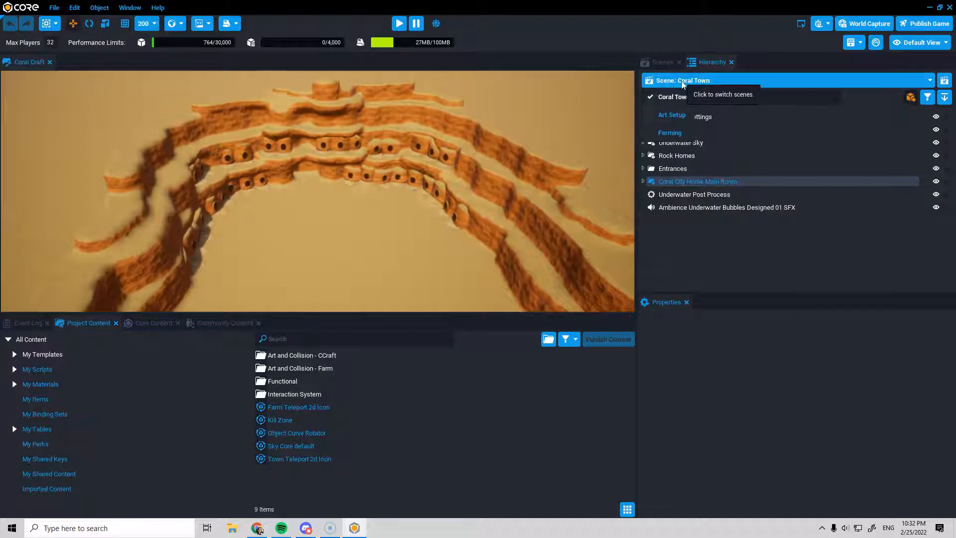
click(680, 118)
click(409, 279)
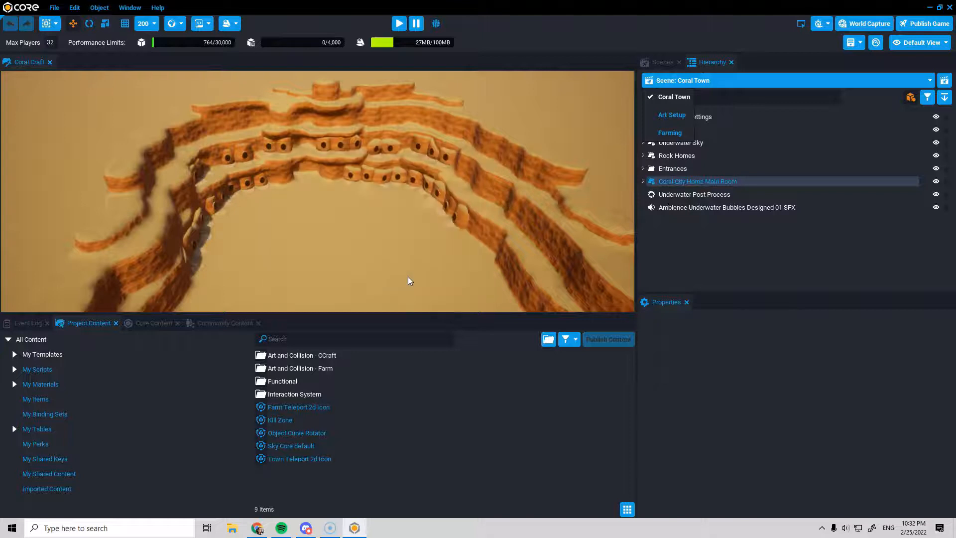
right_drag(269, 214, 480, 244)
right_drag(152, 195, 287, 237)
Load the Farming scene again and look over the walled map with its lots and roads.
click(670, 81)
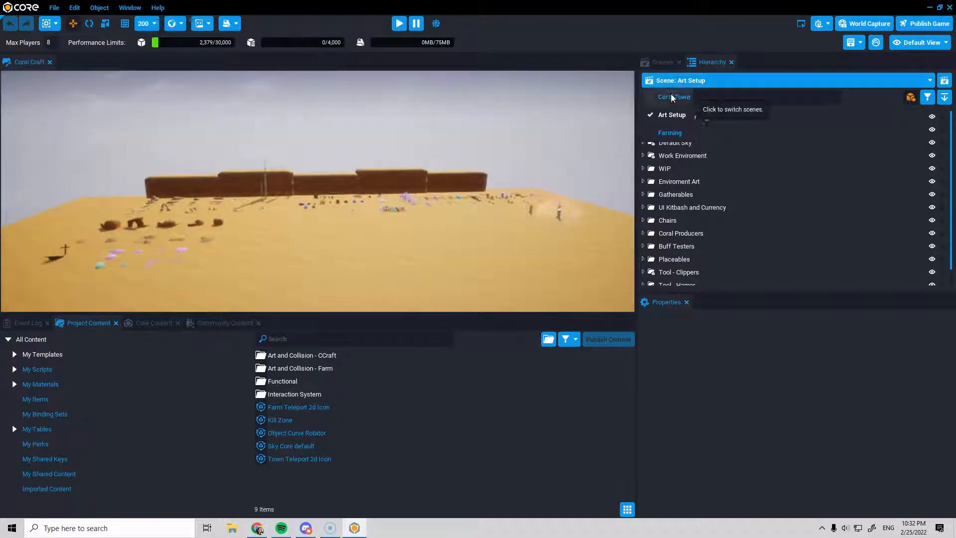
click(669, 132)
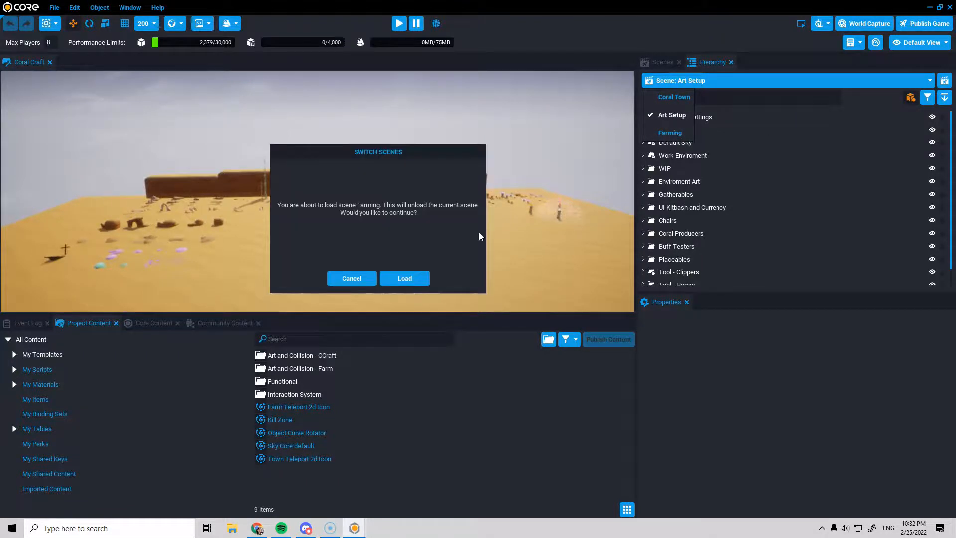
click(415, 276)
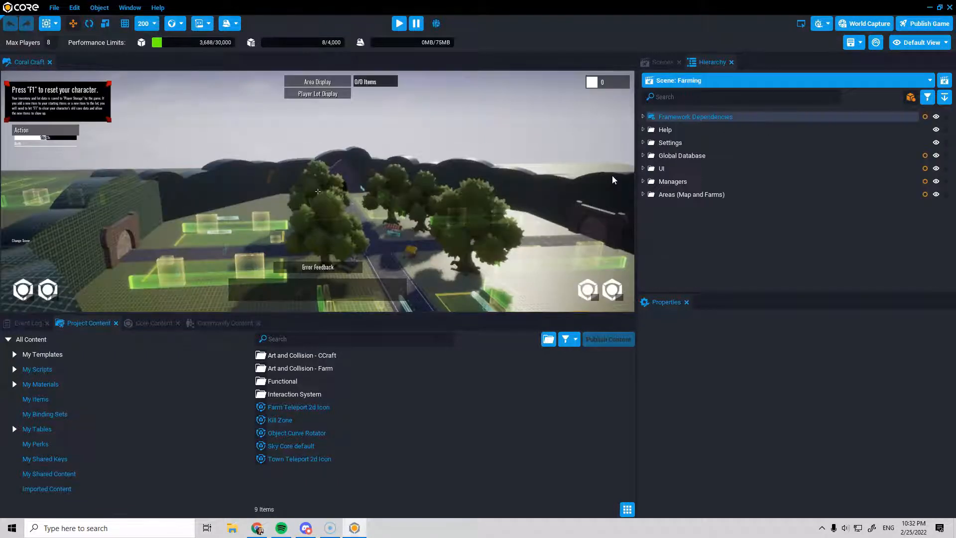
key(w)
right_drag(344, 200, 344, 200)
key(s)
right_drag(442, 192, 446, 216)
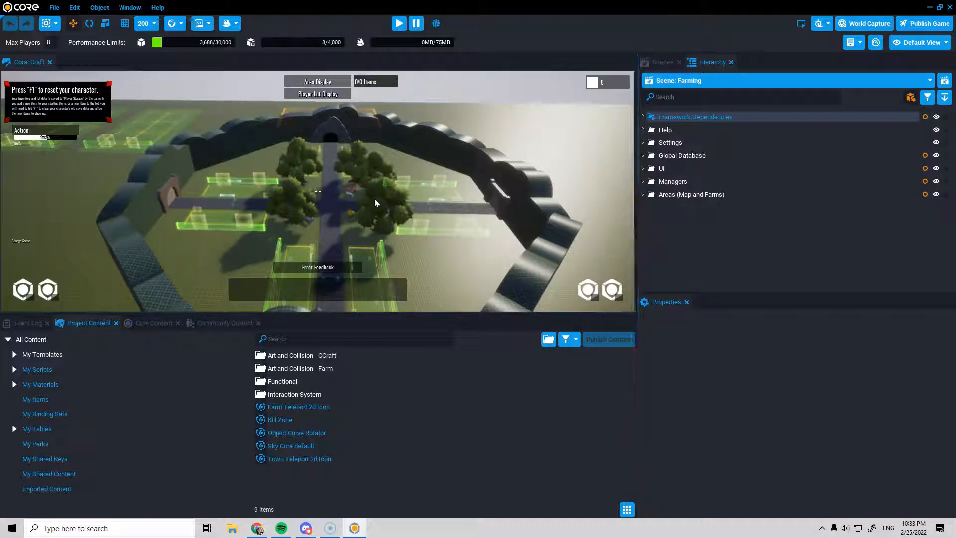
key(w)
right_drag(410, 219, 487, 197)
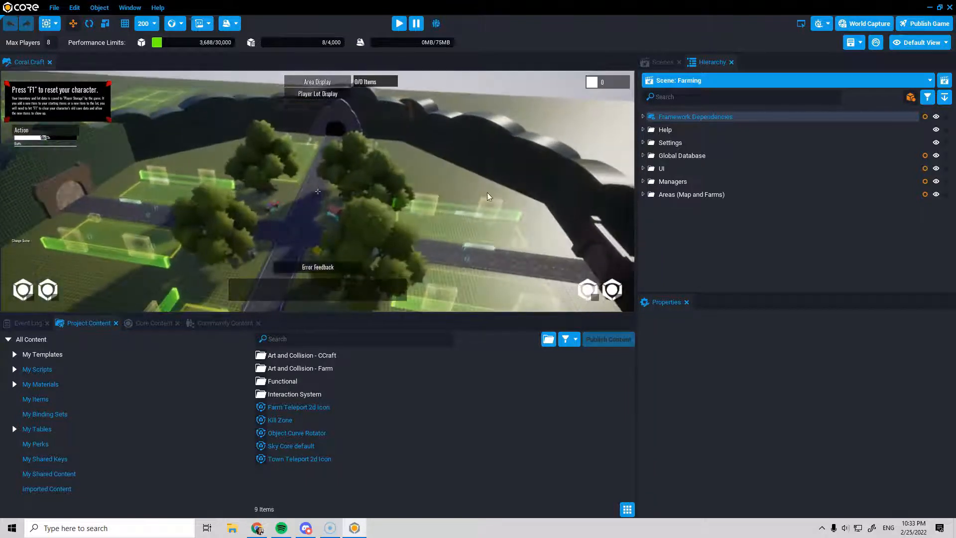
Examine the CraftingStations, Recipes and CraftingStationBuffs data groups in the Global Database's Crafting folder.
click(643, 155)
scroll(729, 211, down, 4)
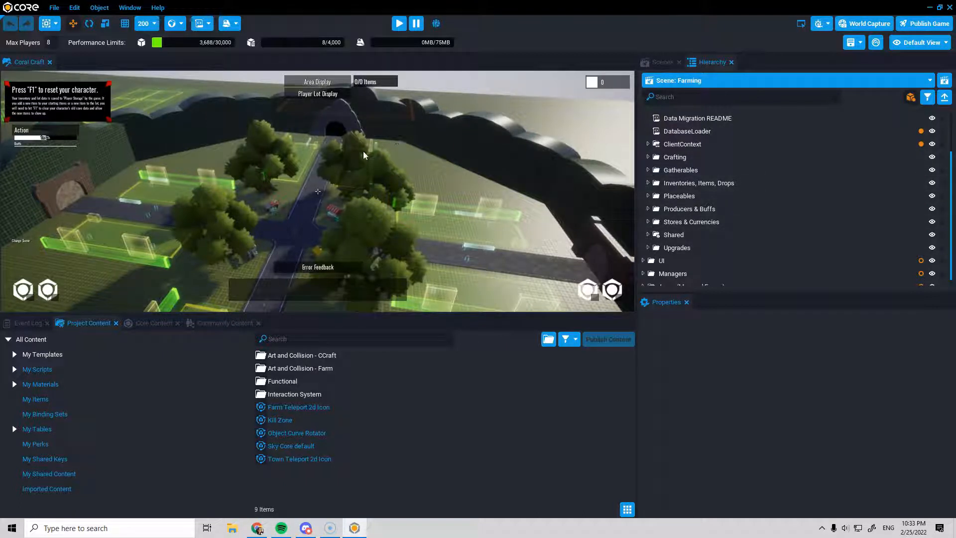
right_drag(206, 193, 304, 194)
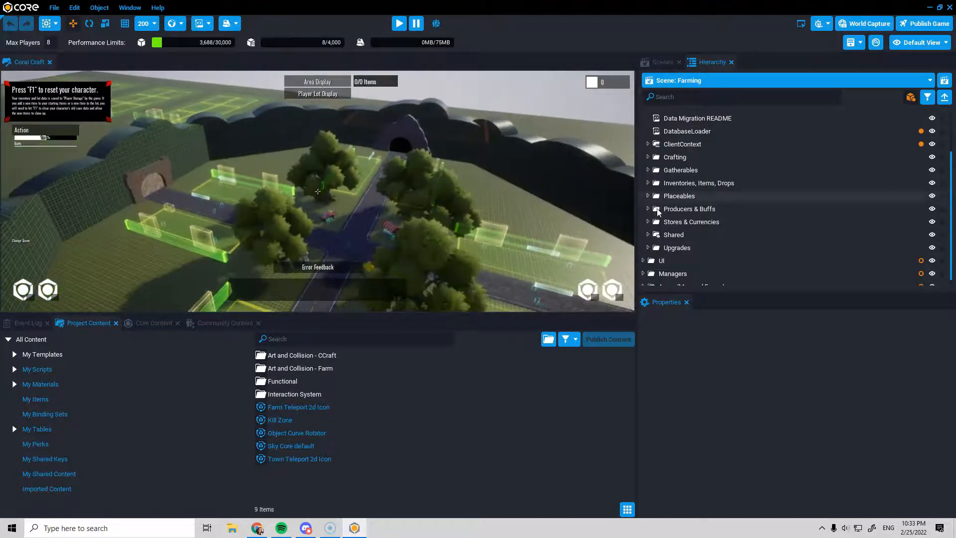
click(648, 157)
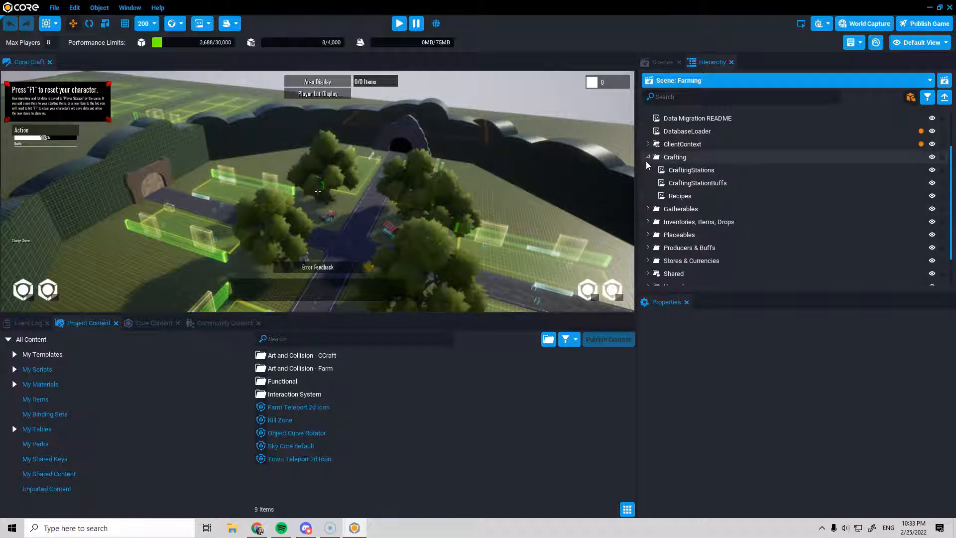
click(691, 171)
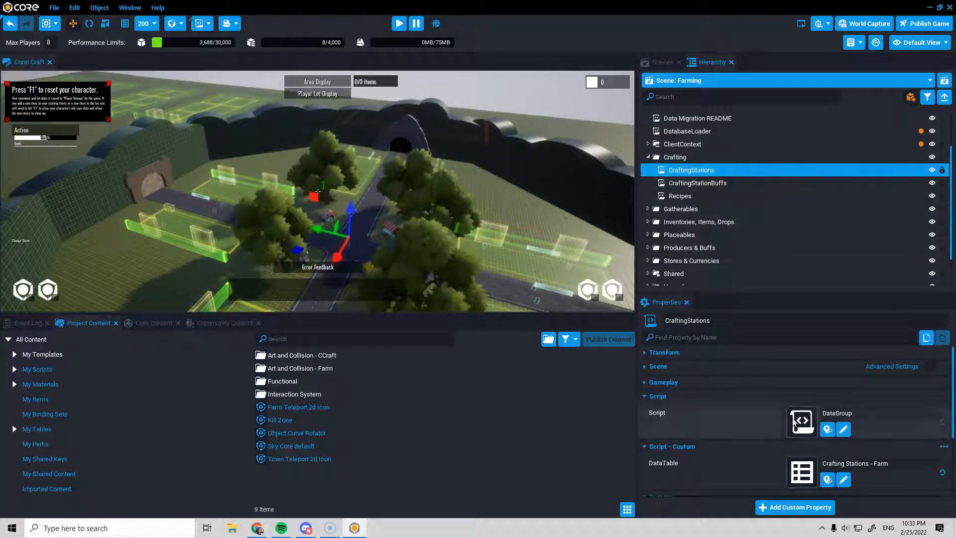
scroll(794, 438, down, 2)
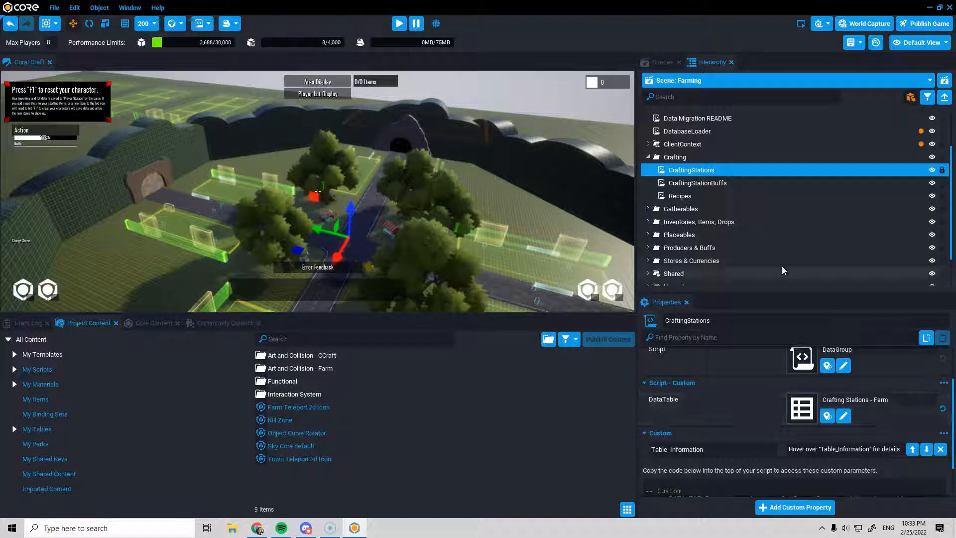
click(725, 195)
click(725, 188)
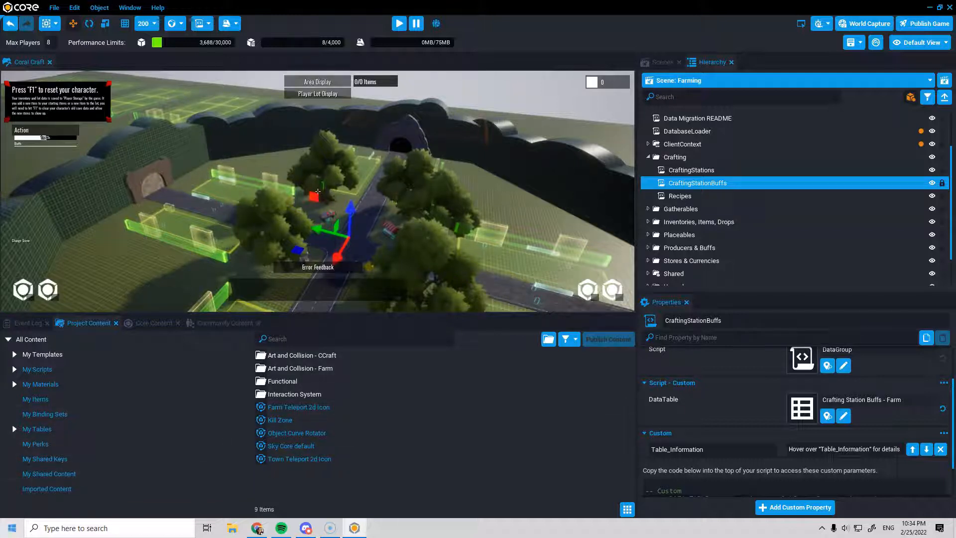
Create a folder named Coral Tables inside My Tables.
click(14, 429)
scroll(60, 443, down, 1)
right_click(78, 451)
right_click(66, 422)
click(72, 427)
text(Coral Tables)
key(Return)
In Empty Tables, duplicate the Per Placeable Limits - Empty table and rename the copy as Per Placeable Limits - Coral.
click(82, 452)
scroll(320, 431, down, 5)
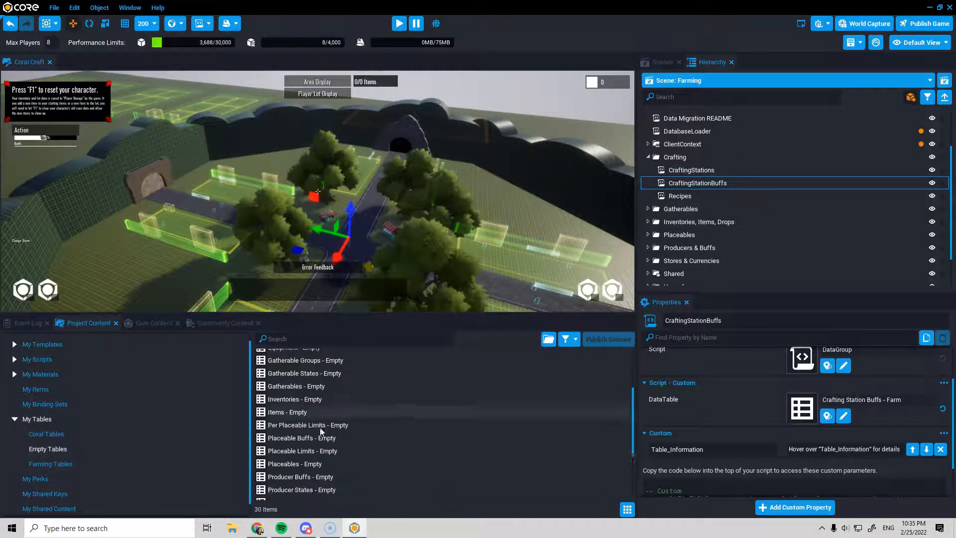
right_click(317, 427)
click(346, 335)
right_click(335, 438)
click(357, 315)
click(388, 442)
key(BackSpace)
key(BackSpace)
key(BackSpace)
key(BackSpace)
key(BackSpace)
key(BackSpace)
key(BackSpace)
key(BackSpace)
key(BackSpace)
key(BackSpace)
key(BackSpace)
key(BackSpace)
text(Coral)
key(Return)
In Farming Tables, duplicate the Buffs - Farm table and rename the copy as Buffs - Coral.
click(76, 464)
scroll(300, 421, up, 5)
right_click(303, 356)
click(323, 406)
right_click(319, 369)
click(323, 390)
text(Coral)
key(Return)
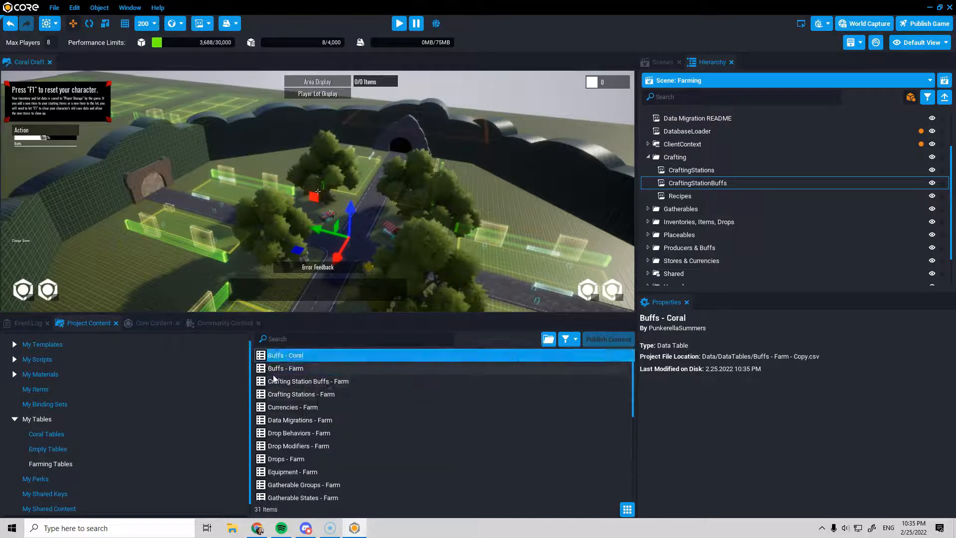
Duplicate the Crafting Station Buffs - Farm table and rename the copy as Crafting Station Buffs - Coral.
right_click(285, 381)
click(304, 291)
right_click(319, 394)
drag(335, 393, 553, 391)
text(Coral)
key(Return)
Duplicate the Crafting Stations - Farm table and rename the copy as Crafting Stations - Coral.
right_click(313, 407)
click(341, 314)
right_click(351, 420)
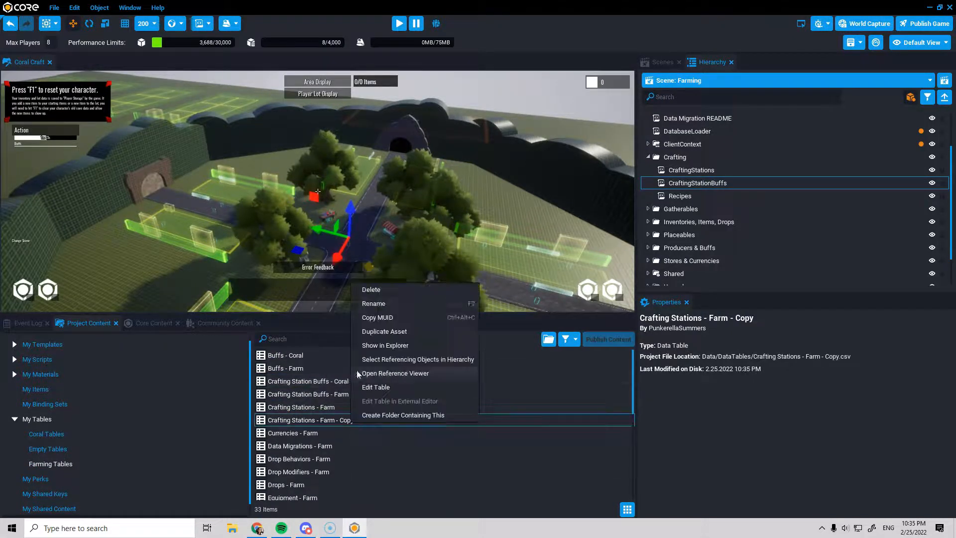
click(374, 303)
drag(321, 420, 544, 455)
Duplicate the Currencies - Farm table and rename the copy as Currencies - Coral.
right_click(320, 434)
click(345, 342)
right_click(324, 444)
click(349, 328)
drag(304, 446, 495, 460)
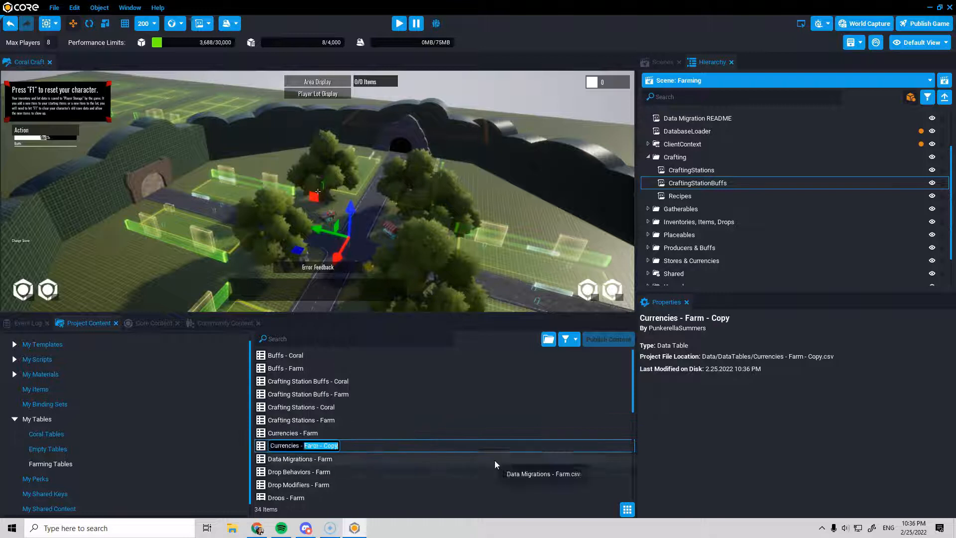
text(Coral)
key(Return)
Duplicate the Data Migrations - Farm table and rename the copy as Data Migrations - Coral.
drag(398, 314, 398, 260)
right_click(333, 419)
click(356, 302)
drag(318, 420, 670, 442)
text(Coral)
key(Return)
Duplicate the Drop Behaviors - Farm and Drop Modifiers - Farm tables, replacing Farm with Coral in each copy's name.
right_click(323, 432)
click(348, 340)
right_click(326, 445)
right_click(299, 458)
click(324, 359)
drag(319, 432, 514, 479)
text(Coral)
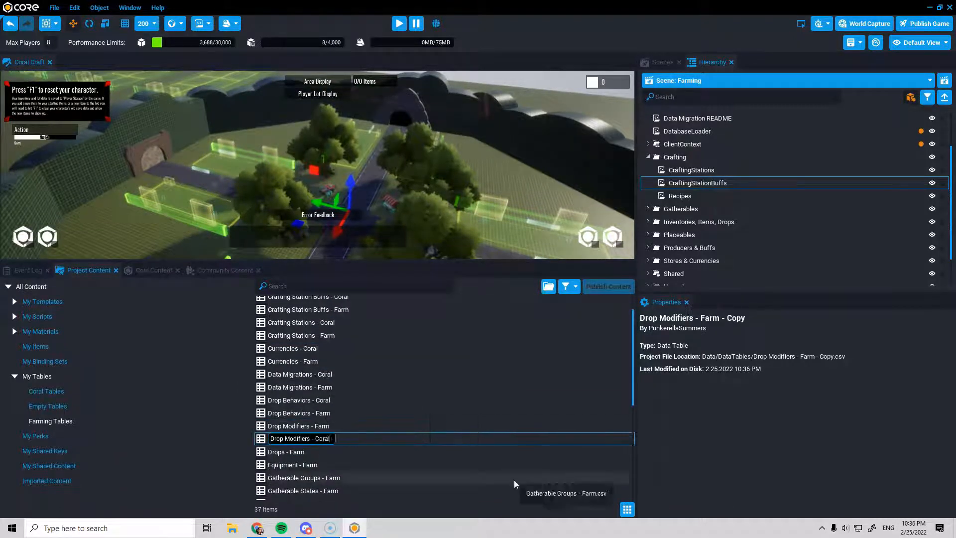
Duplicate the Drops - Farm table and rename the copy as Drops - Coral.
right_click(314, 452)
click(338, 343)
drag(318, 464, 599, 505)
text(Coral)
key(Return)
Duplicate the Equipment - Farm table and rename the copy as Equipment - Coral.
right_click(298, 394)
click(323, 358)
drag(314, 397, 366, 398)
text(Coral)
Duplicate the Gatherable Groups - Farm table and rename the copy as Gatherable Groups - Coral.
right_click(309, 424)
click(333, 328)
text(Coral)
key(Return)
Duplicate the Gatherable States - Farm table and rename the copy as Gatherable States - Coral.
right_click(320, 463)
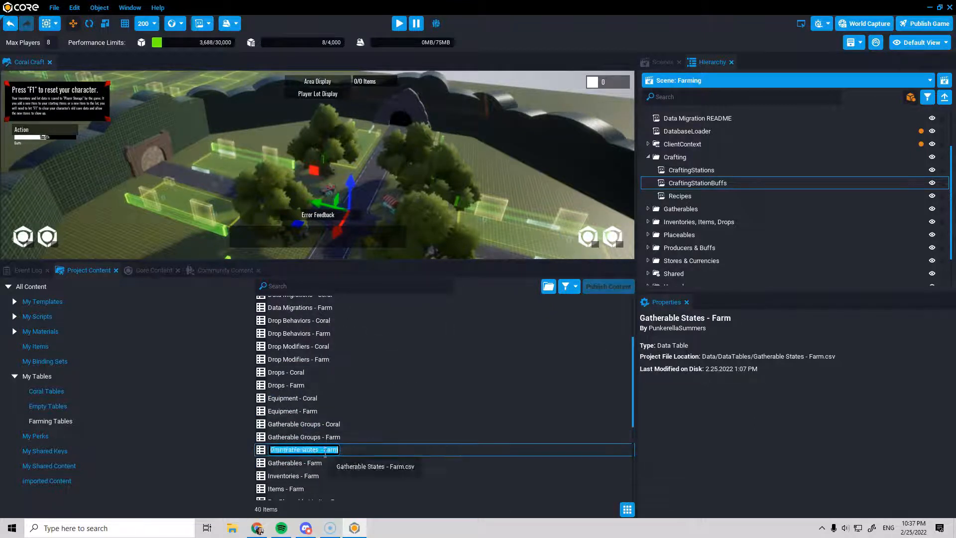
click(348, 373)
right_click(331, 427)
click(361, 314)
drag(307, 428, 779, 491)
text(Coral)
Duplicate the Gatherables - Farm table and rename the copy as Gatherables - Coral.
right_click(327, 439)
click(353, 351)
right_click(316, 453)
text(Coral)
Duplicate the next Farm tables up through Per Placeable Limits - Farm, replacing Farm with Coral in each copy's name.
right_click(311, 416)
click(359, 327)
text(Coral)
key(Return)
drag(290, 432, 370, 458)
right_click(302, 441)
click(361, 344)
text(Coral)
Duplicate the Placeable Buffs - Farm table and rename the copy as Placeable Buffs - Coral.
right_click(315, 407)
click(349, 316)
right_click(333, 421)
drag(318, 419, 829, 466)
text(Coral)
Duplicate the Placeable Limits - Farm table and rename the copy as Placeable Limits - Coral.
right_click(332, 431)
click(367, 339)
drag(321, 446, 731, 497)
text(Coral)
Duplicate the Placeables - Farm table and rename the copy as Placeables - Coral.
right_click(318, 459)
click(357, 347)
drag(308, 472, 349, 472)
text(Coral)
key(Return)
scroll(308, 406, down, 5)
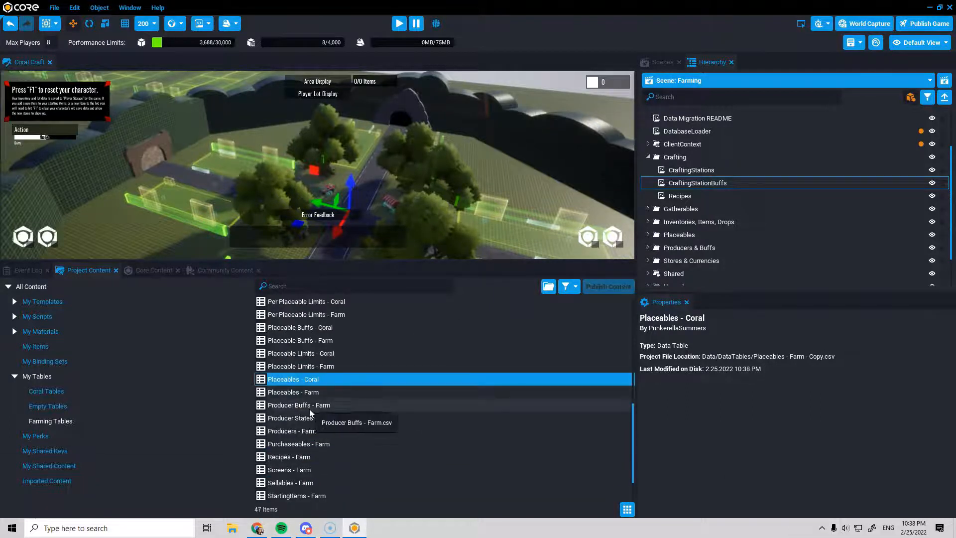
Duplicate the Producer Buffs - Farm table and rename the copy as Producer Buffs - Coral.
click(306, 396)
right_click(313, 409)
click(344, 319)
right_click(335, 420)
click(362, 307)
drag(315, 418, 480, 429)
text(Coral)
Duplicate the Producers - Farm table and rename the copy as Producers - Coral.
right_click(321, 444)
click(344, 353)
right_click(324, 455)
click(343, 337)
text(Coral)
Duplicate the Purchaseables - Farm table and rename the copy as Purchaseables - Coral.
scroll(448, 445, down, 3)
right_click(322, 423)
click(346, 332)
right_click(320, 436)
click(343, 319)
drag(316, 435, 398, 438)
text(Coral)
key(Return)
Make copies of the Recipes - Farm and Screens - Farm tables named Recipes - Coral and Screens - Coral.
drag(297, 461, 405, 445)
text(Coral)
scroll(405, 445, down, 3)
right_click(311, 417)
click(338, 328)
right_click(307, 428)
click(331, 310)
drag(297, 429, 877, 487)
Make copies of the Sellables - Farm and StartingItems - Farm tables named Sellables - Coral and StartingItems - Coral.
right_click(306, 456)
click(326, 332)
drag(300, 456, 676, 475)
text(Coral)
key(Return)
right_click(315, 443)
click(341, 346)
right_click(351, 455)
Duplicate the Stores - Farm table and rename the copy as Stores - Coral.
right_click(296, 469)
click(318, 346)
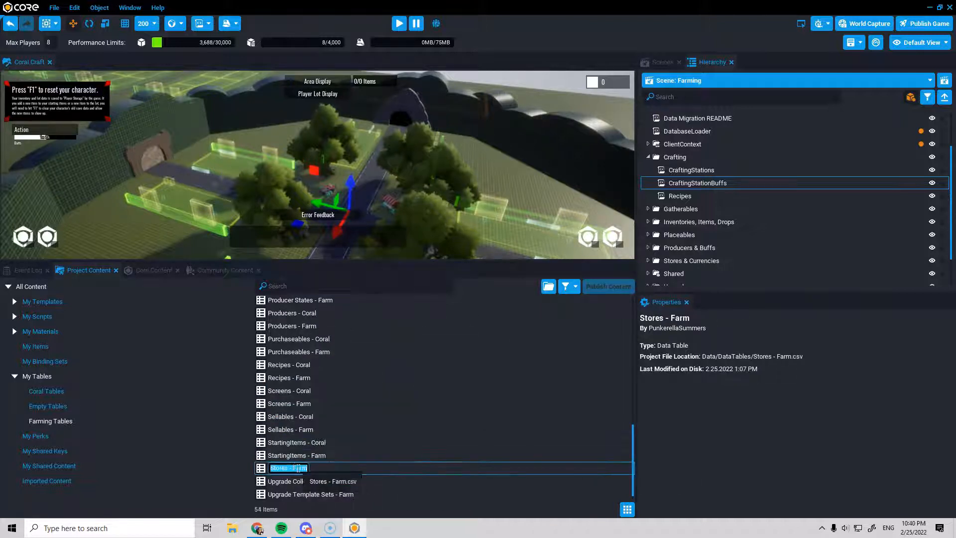
right_click(287, 470)
click(313, 374)
right_click(323, 483)
click(343, 362)
drag(292, 481, 773, 488)
text(Coral)
key(Return)
Duplicate the Upgrade Collections - Farm table and rename the copy as Upgrade Collections - Coral.
right_click(346, 494)
click(371, 399)
right_click(345, 468)
click(365, 346)
drag(331, 469, 573, 472)
text(Coral)
Make copies of the Upgrade Template Sets - Farm and Upgrades - Farm tables, replacing Farm with Coral in each copy's name.
right_click(339, 484)
click(360, 361)
drag(341, 482, 623, 485)
text(Coral)
key(Return)
right_click(299, 495)
click(321, 400)
right_click(324, 495)
scroll(324, 398, up, 12)
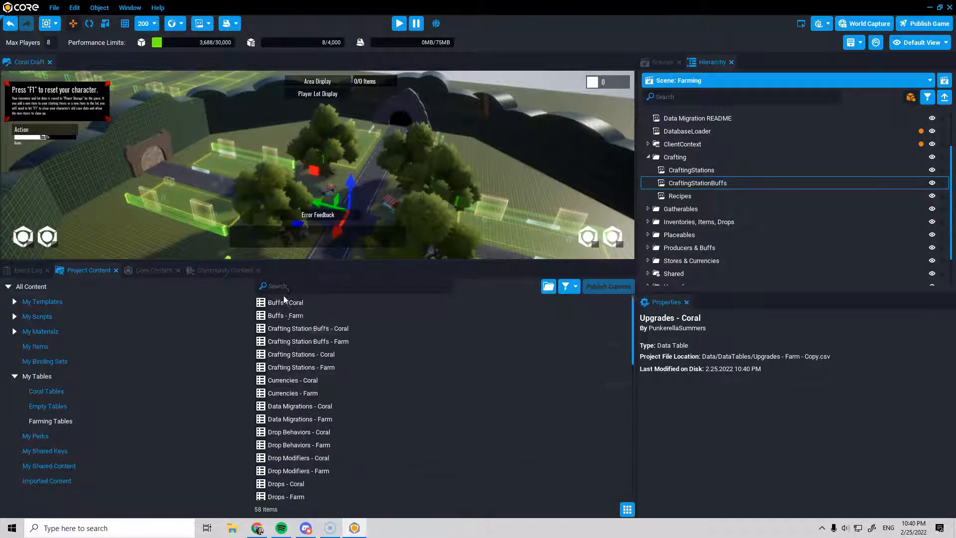
click(298, 301)
ctrl+click(319, 327)
ctrl+click(320, 353)
ctrl+click(321, 379)
ctrl+click(324, 405)
ctrl+click(323, 431)
ctrl+click(322, 456)
ctrl+click(324, 399)
ctrl+click(326, 425)
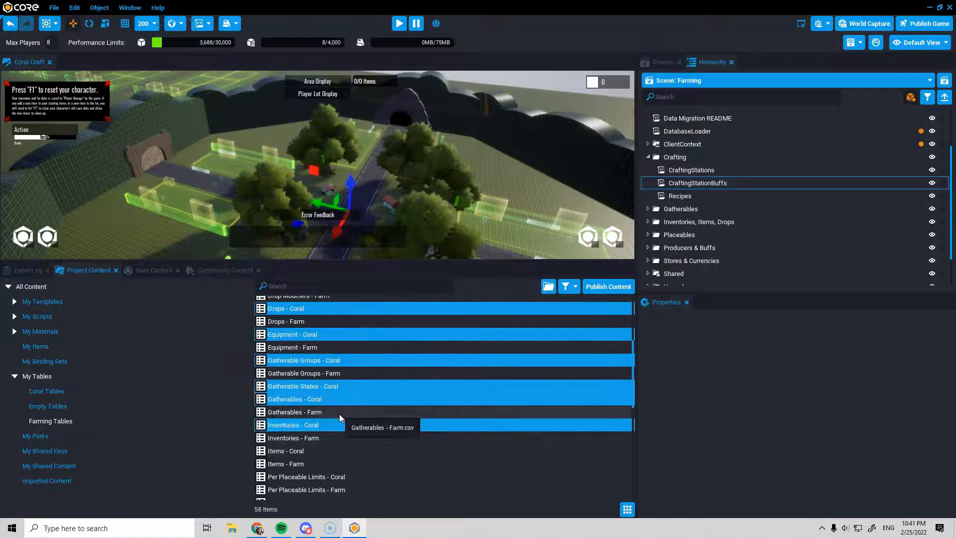
scroll(340, 414, down, 2)
Duplicate the Gatherable States - Coral table, so that the pair is named Gatherable States - Coral and Gatherable States - Farm.
click(327, 357)
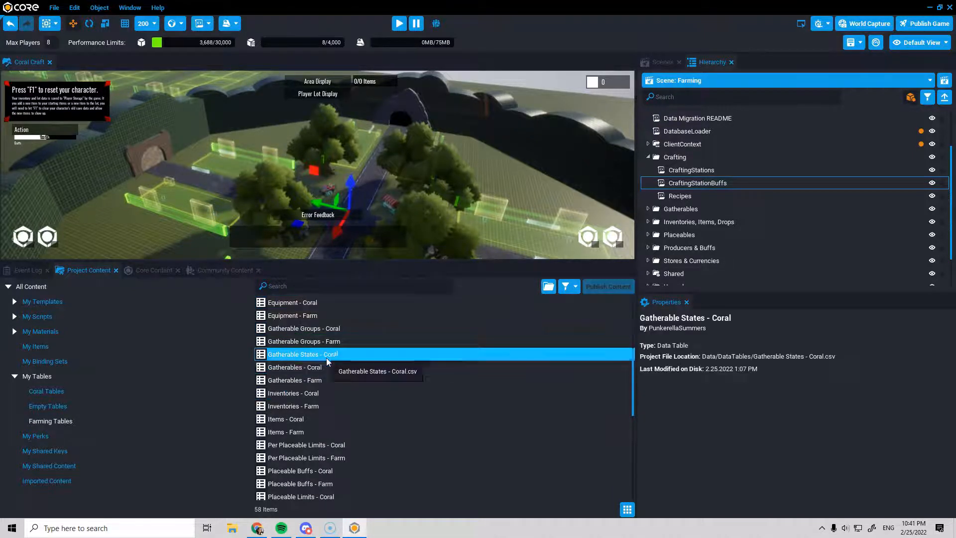
right_click(327, 357)
click(349, 374)
key(End)
key(BackSpace)
key(BackSpace)
key(BackSpace)
key(BackSpace)
key(BackSpace)
key(BackSpace)
key(BackSpace)
key(Return)
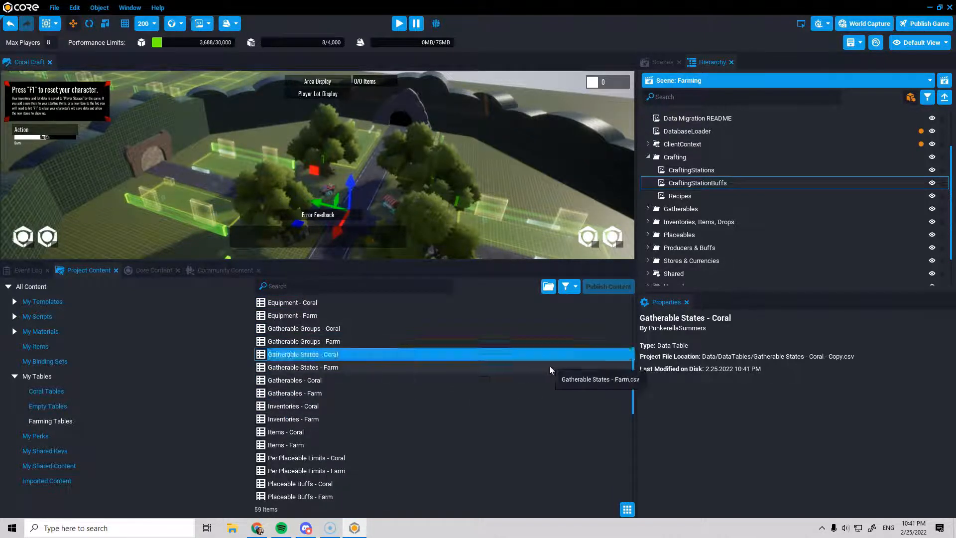
Select the first group of Coral tables, starting with Buffs - Coral, and move them into the Coral Tables folder.
scroll(349, 368, up, 6)
click(324, 303)
ctrl+click(325, 329)
ctrl+click(325, 355)
ctrl+click(325, 380)
ctrl+click(324, 406)
drag(318, 440, 113, 391)
Move all remaining Coral tables from Farming Tables into the Coral Tables folder and open that folder.
click(318, 430)
scroll(318, 430, down, 2)
ctrl+click(321, 377)
ctrl+click(324, 403)
ctrl+click(325, 429)
ctrl+click(327, 454)
scroll(329, 423, down, 2)
ctrl+click(329, 402)
scroll(328, 423, down, 2)
ctrl+click(317, 399)
scroll(317, 422, down, 2)
ctrl+click(320, 430)
ctrl+click(323, 457)
ctrl+click(326, 482)
drag(359, 457, 103, 389)
click(103, 391)
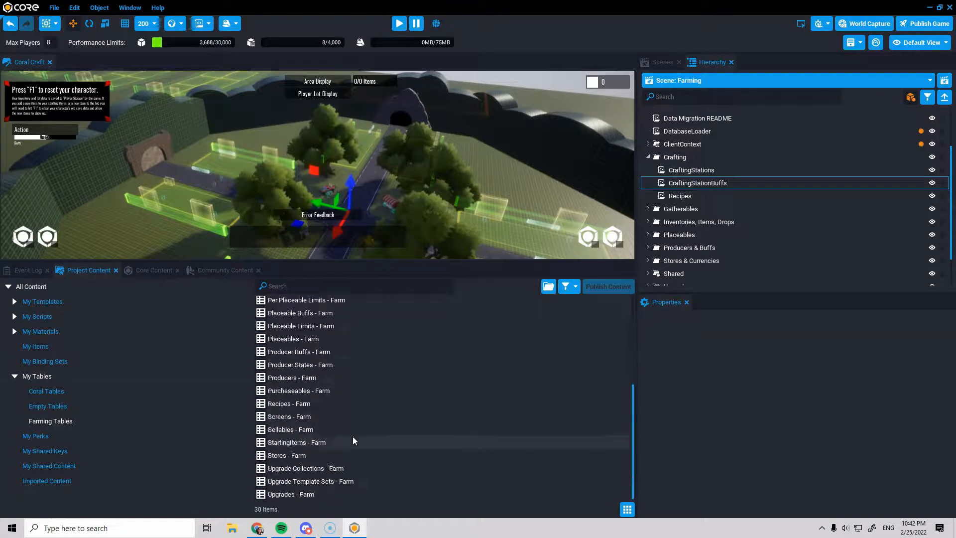
scroll(411, 408, up, 5)
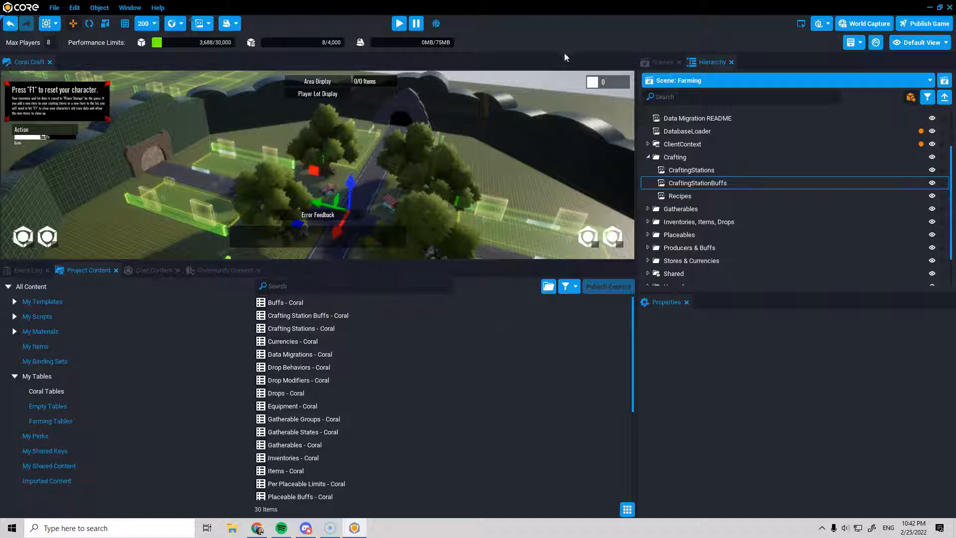
Collapse the Crafting folder in the hierarchy and duplicate the Farming scene from the list of scenes.
click(648, 156)
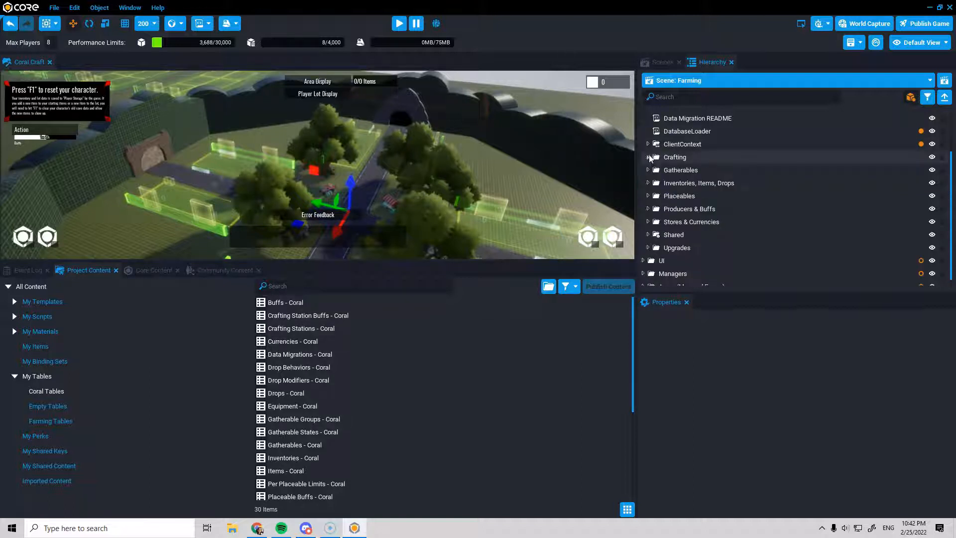
scroll(735, 150, up, 3)
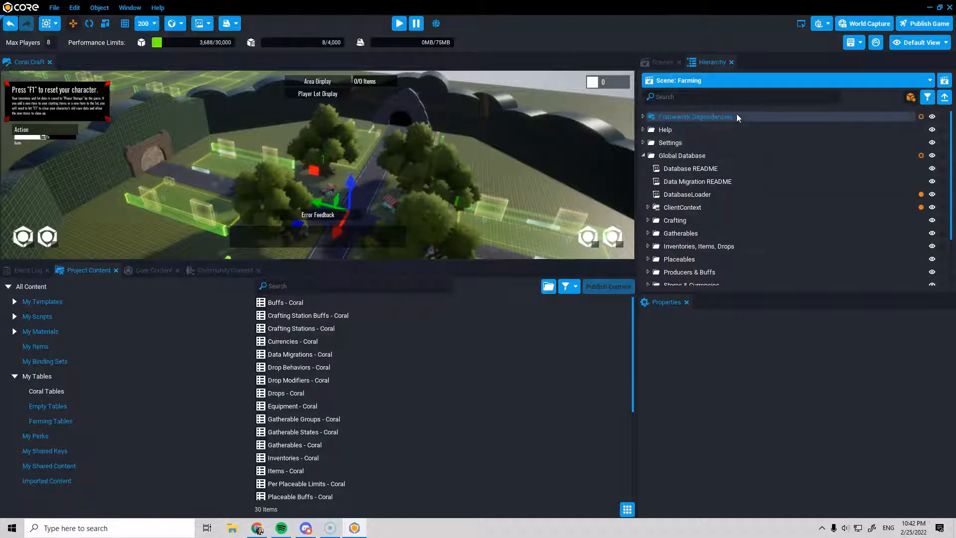
click(740, 80)
click(734, 80)
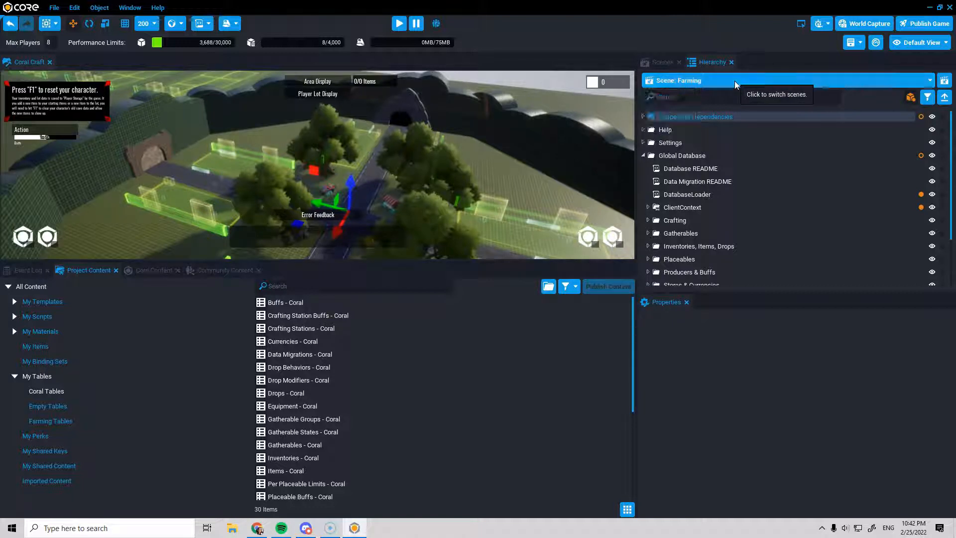
click(665, 63)
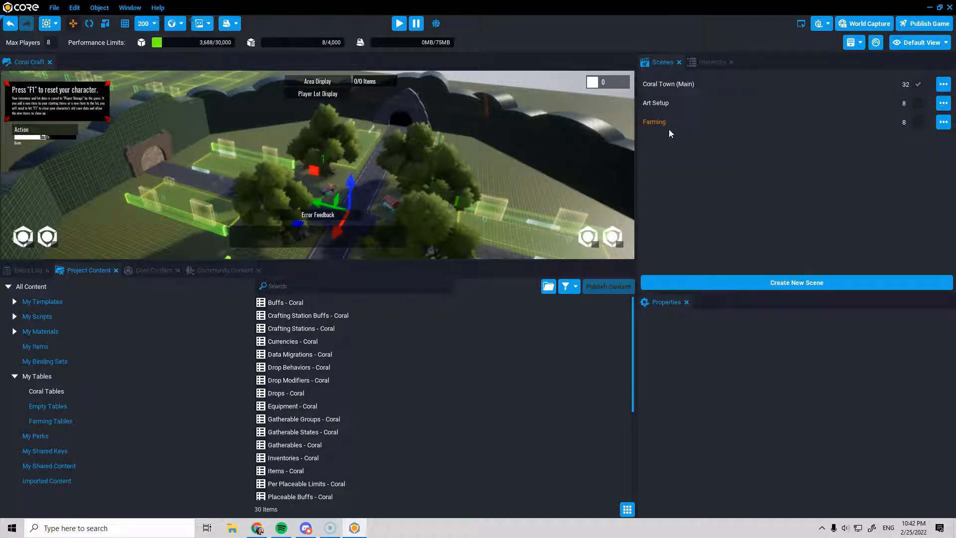
click(943, 122)
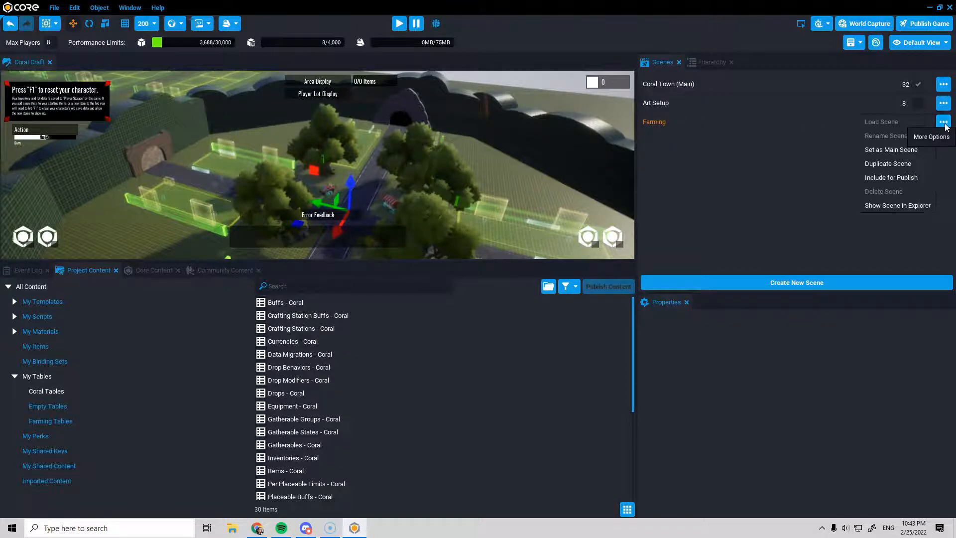
click(901, 166)
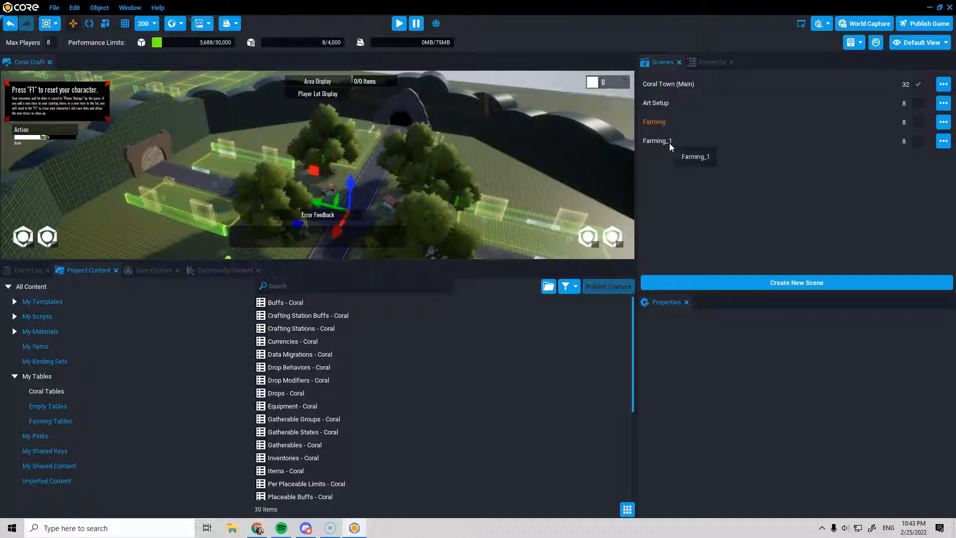
Rename the duplicated Farming scene as Coral Import TEMP.
click(943, 140)
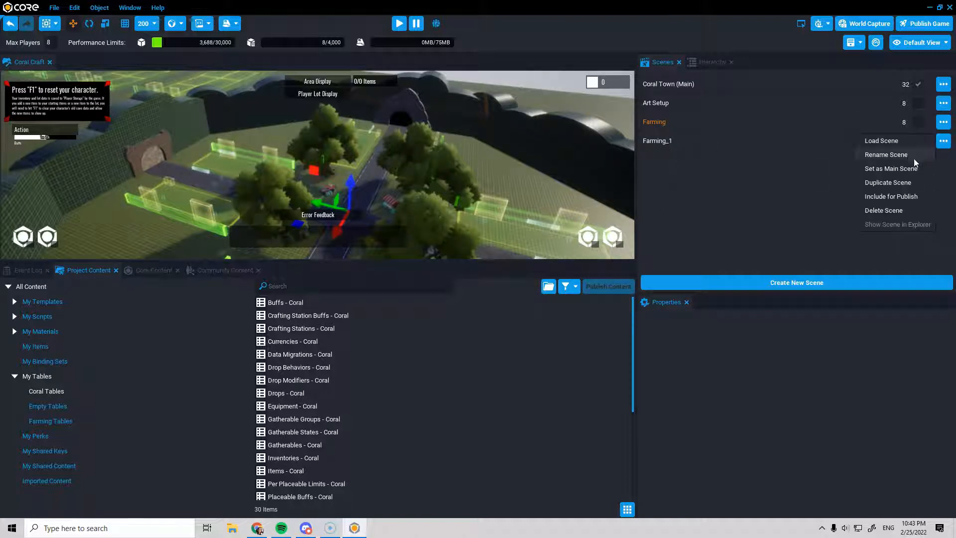
click(886, 154)
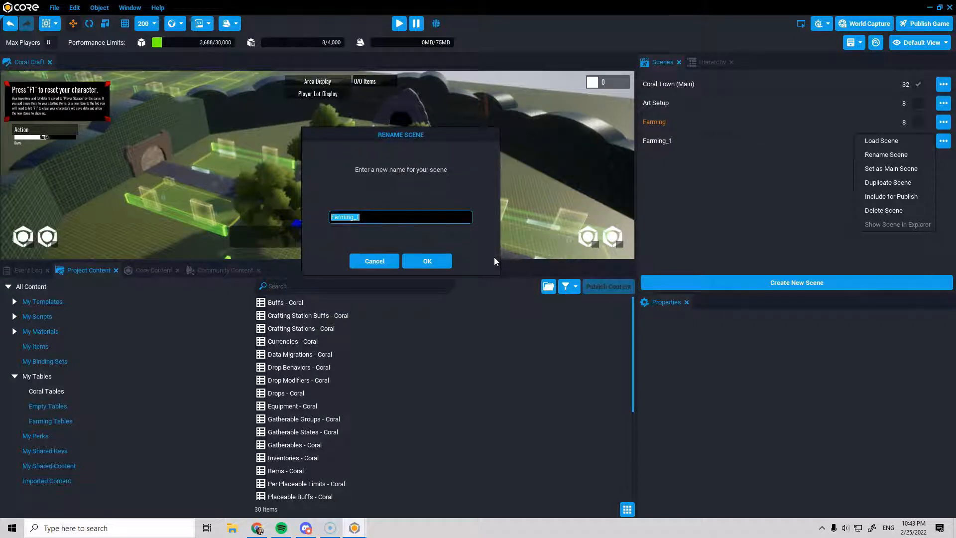
text(Coral Import TEMP)
click(432, 262)
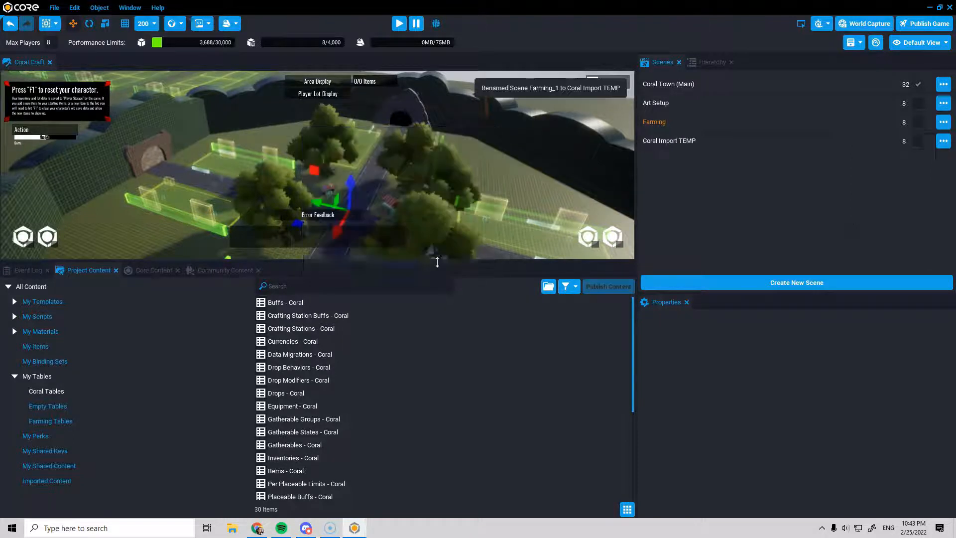
Load the Coral Import TEMP scene and show its hierarchy.
double_click(681, 144)
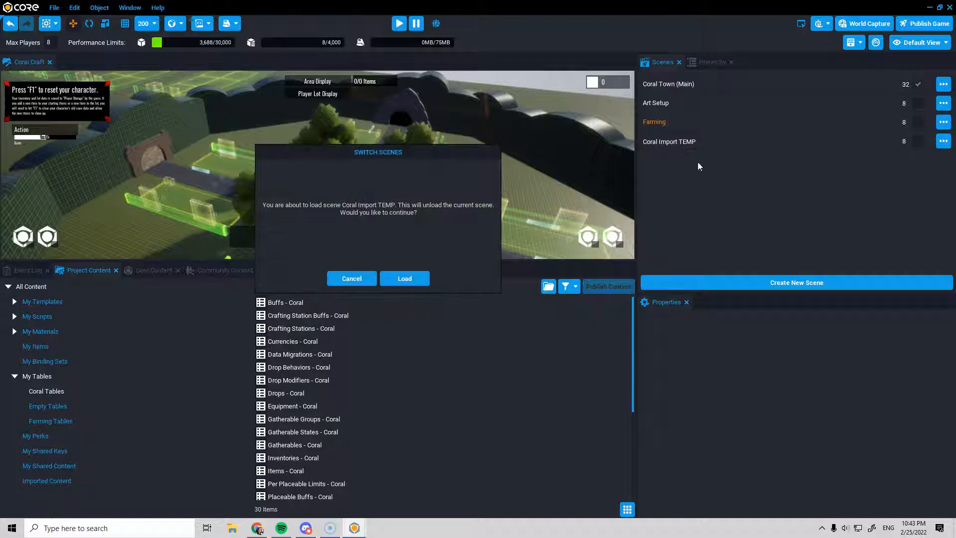
click(405, 279)
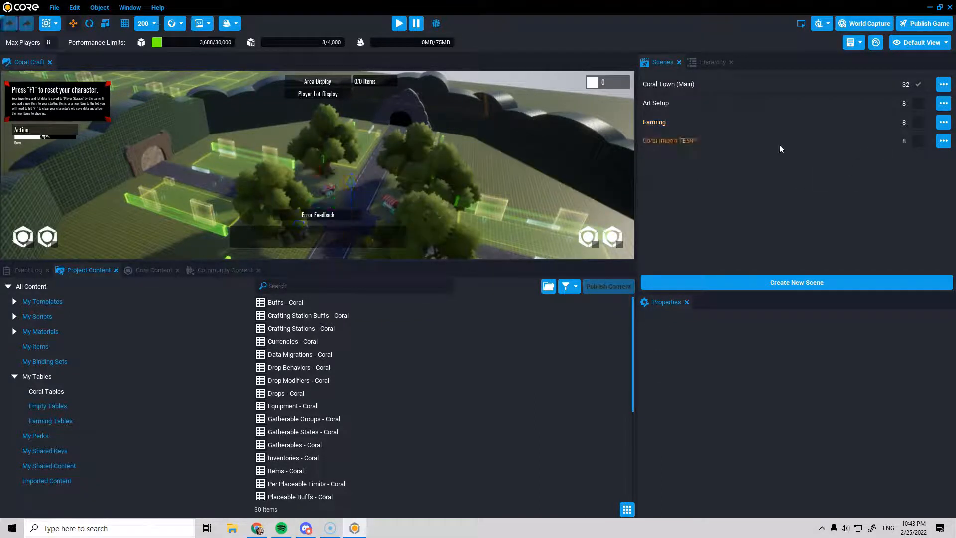
click(710, 63)
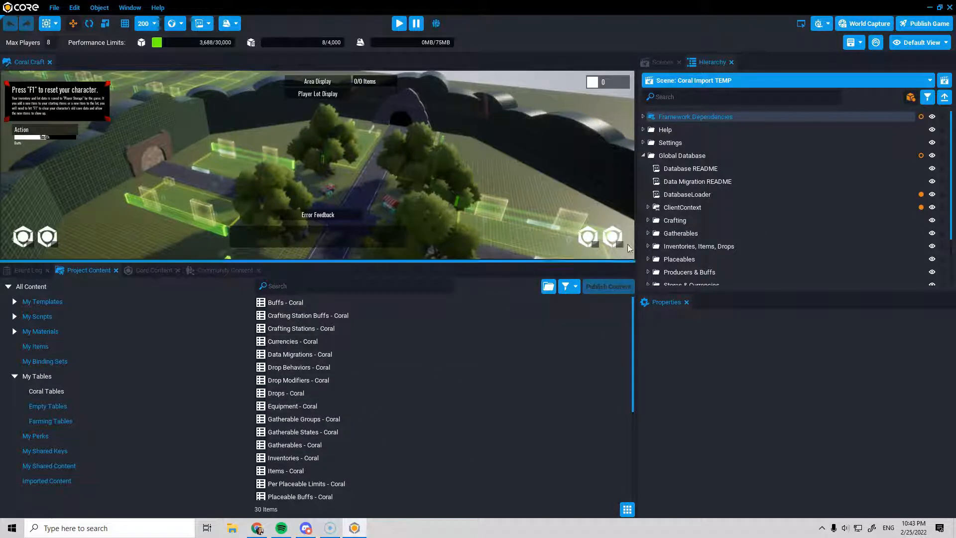
scroll(742, 229, down, 3)
scroll(742, 228, up, 2)
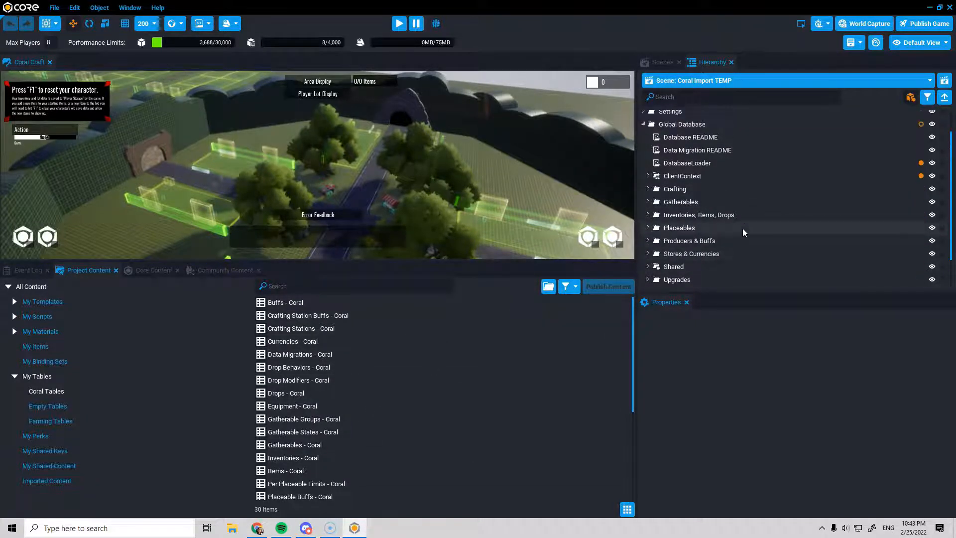
Set the DataTable of the CraftingStations script in the Crafting folder to Crafting Stations - Coral, searching for "coral crafting s".
click(647, 189)
scroll(722, 192, down, 1)
click(724, 172)
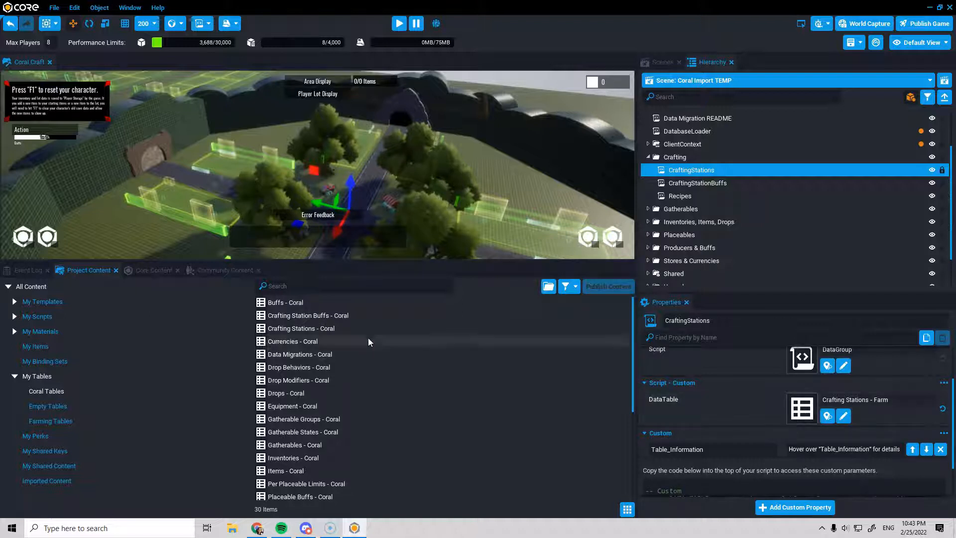
click(348, 288)
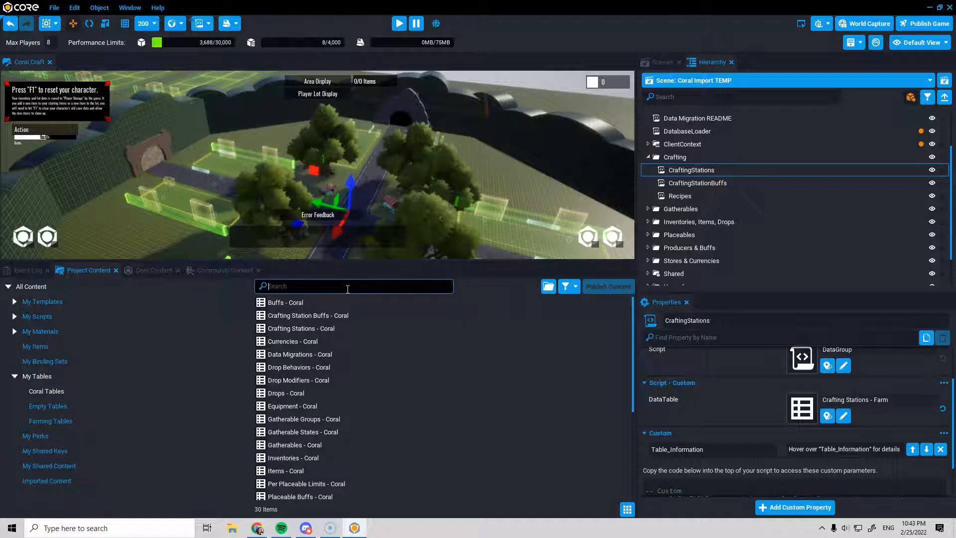
text(coral )
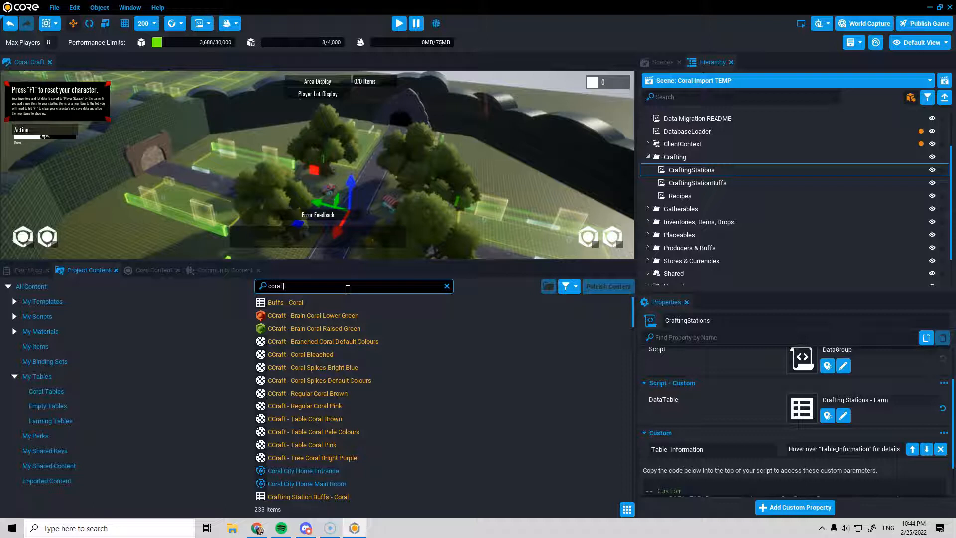
text(crat)
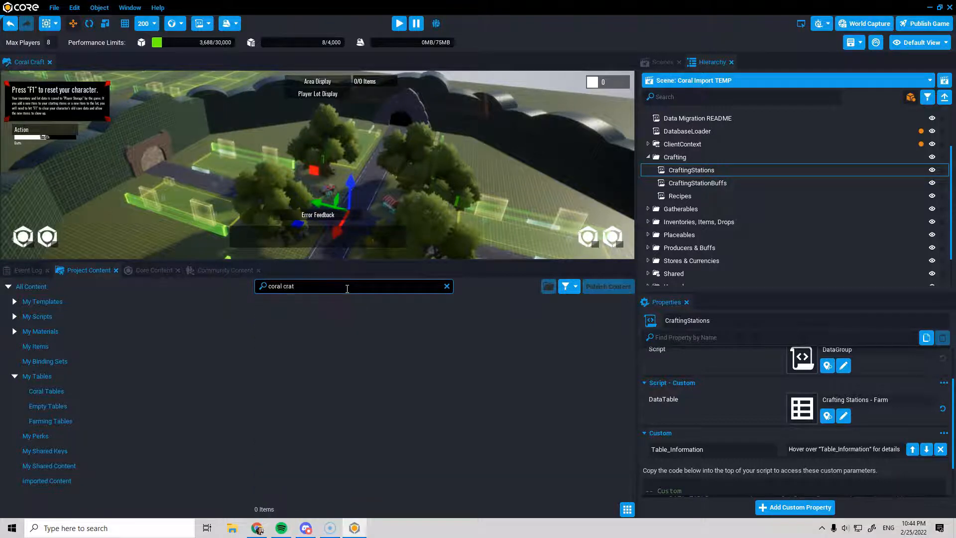
key(BackSpace)
text(fting s)
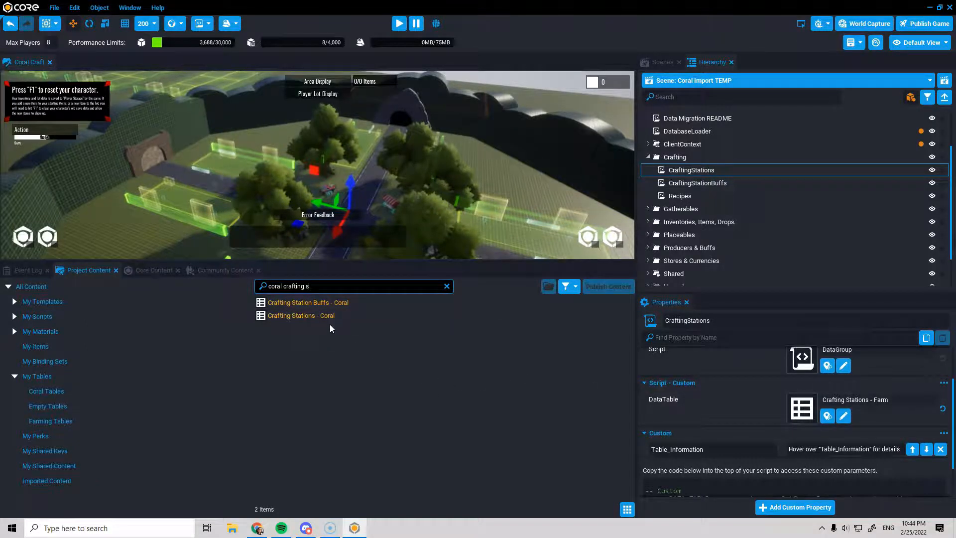
click(306, 317)
mouse_move(306, 316)
mouse_down()
mouse_move(742, 420)
mouse_move(796, 403)
mouse_up()
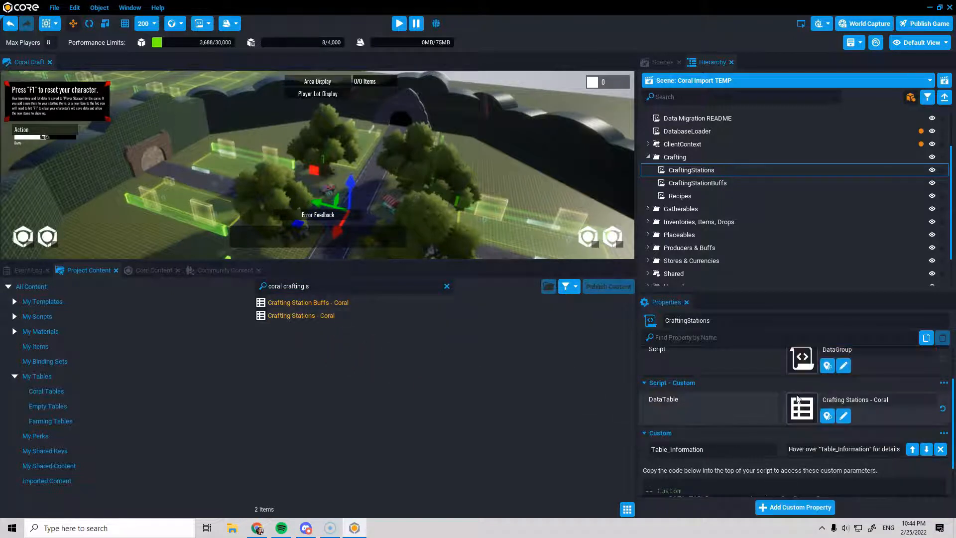
Open the assigned Crafting Stations - Coral table to review its rows and columns, and close the table editor.
click(846, 419)
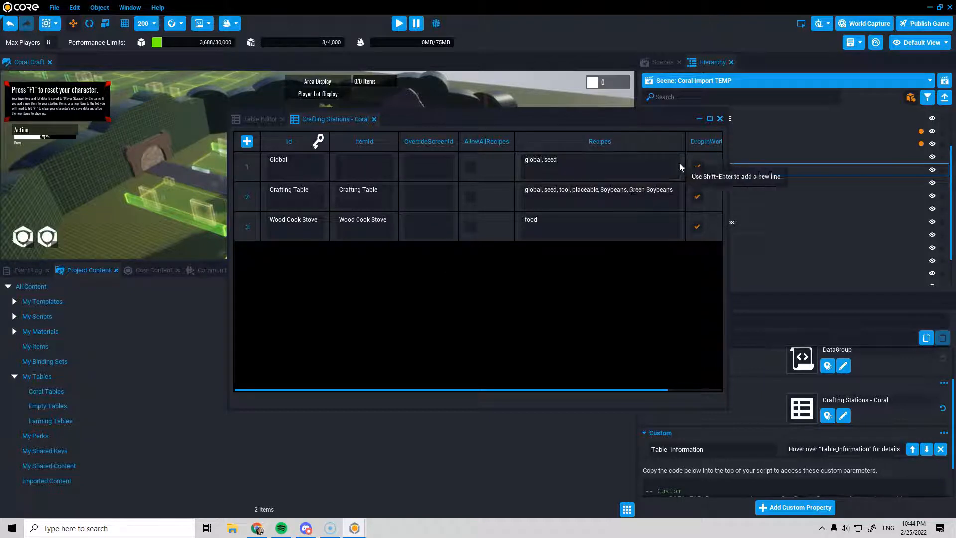
drag(522, 389, 499, 384)
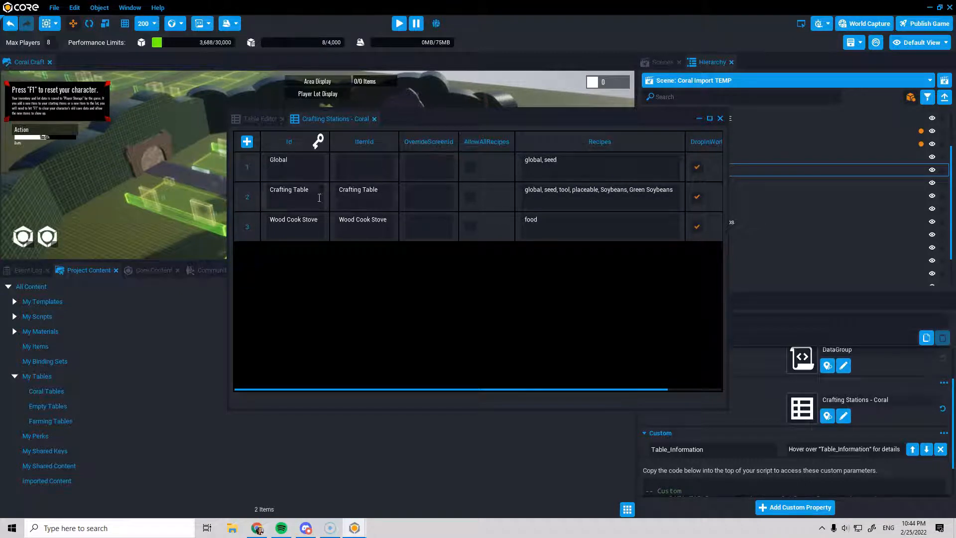
click(375, 120)
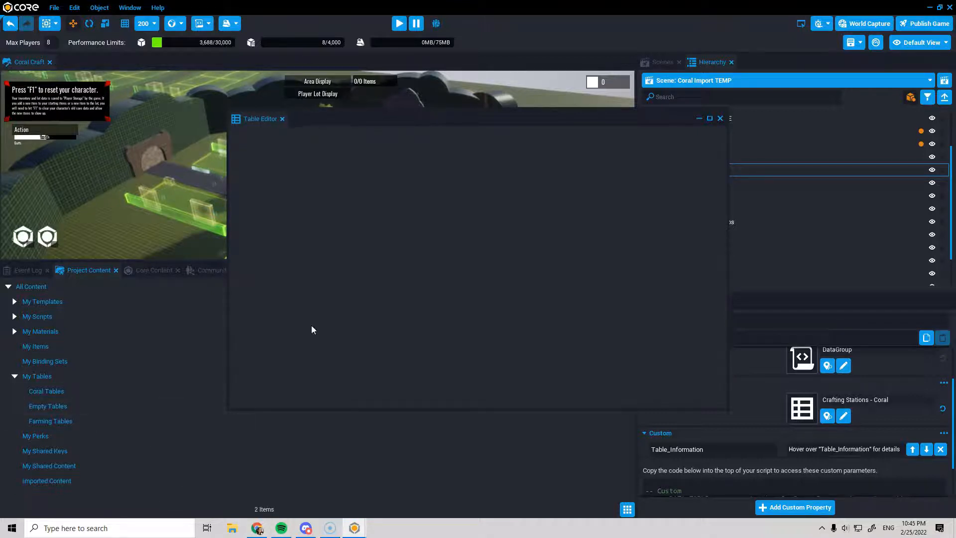
click(283, 119)
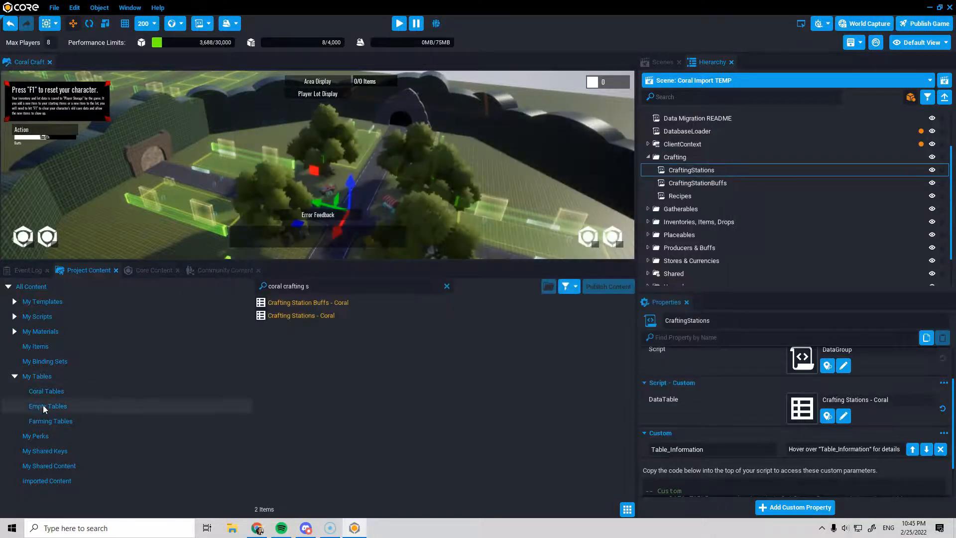
Open the Producer States - Empty table from the Empty Tables folder and examine its state columns.
click(60, 402)
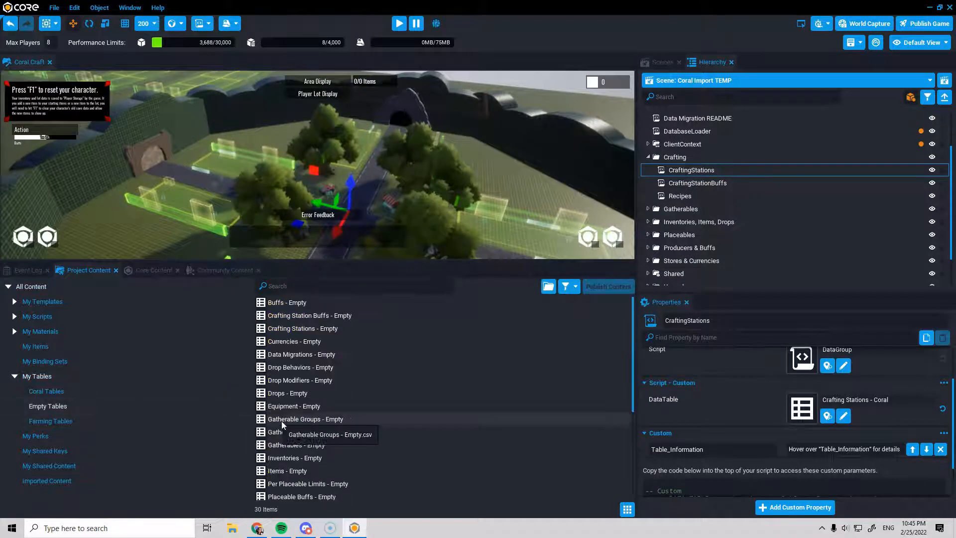
scroll(352, 396, down, 3)
scroll(342, 420, down, 1)
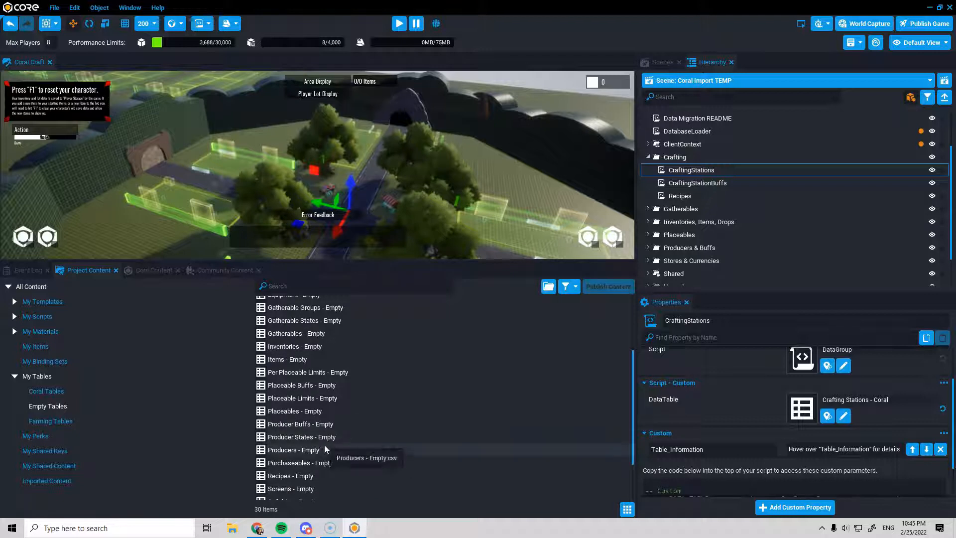
click(326, 438)
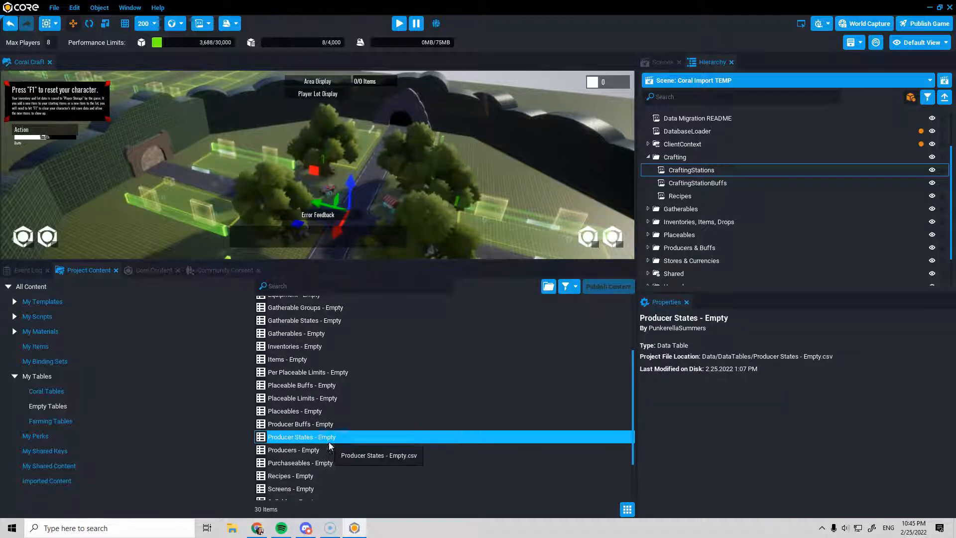
double_click(328, 442)
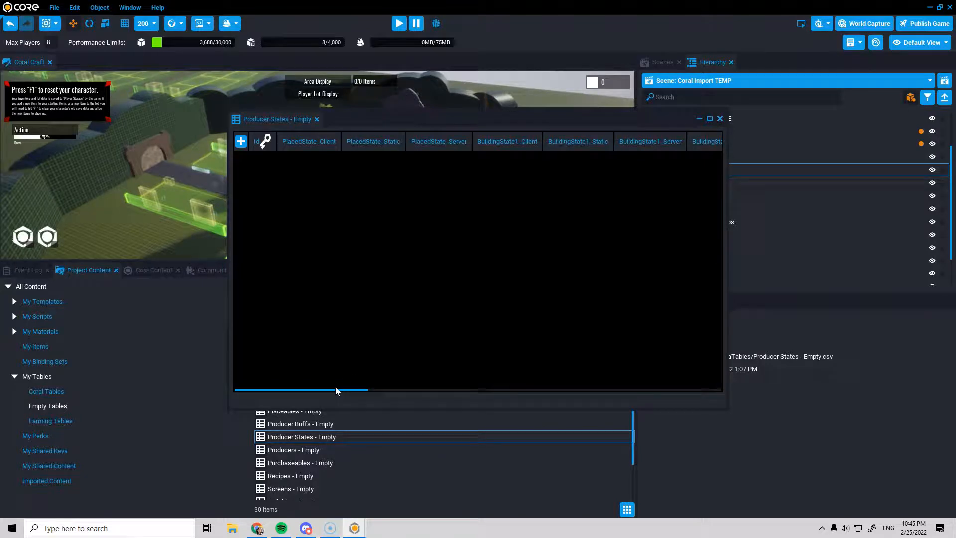
drag(331, 392, 423, 394)
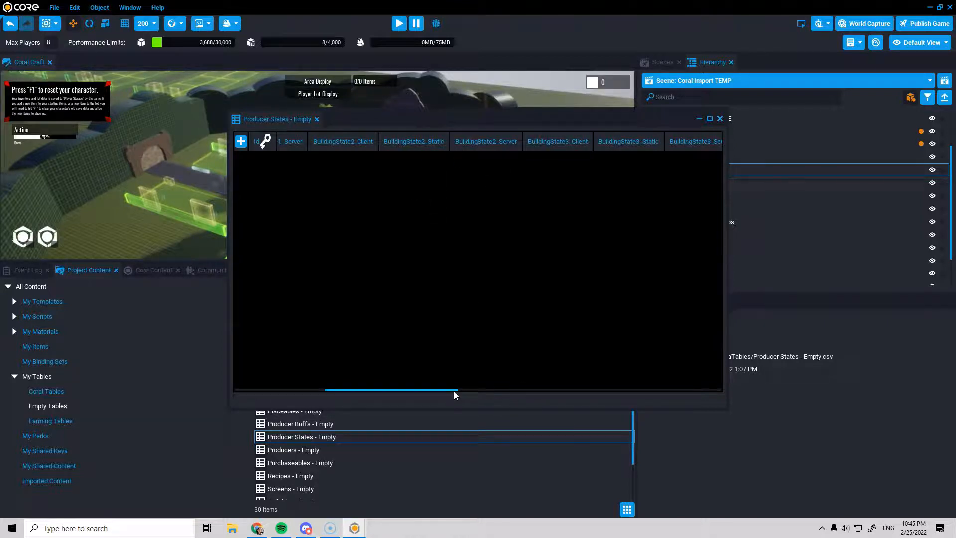
Close the Producer States - Empty table, and review the Crafting Station Buffs - Farm table assigned to the CraftingStationBuffs script.
drag(457, 389, 357, 367)
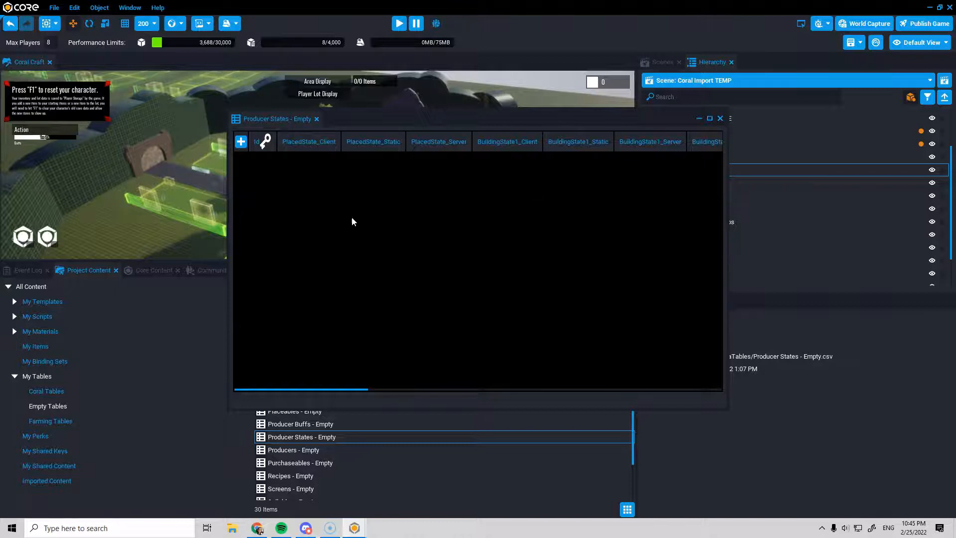
click(720, 118)
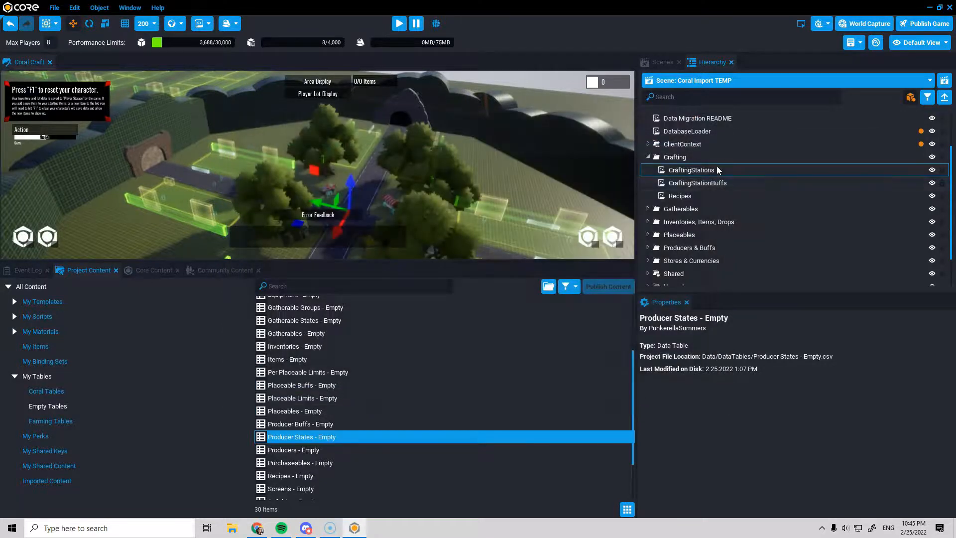
click(691, 183)
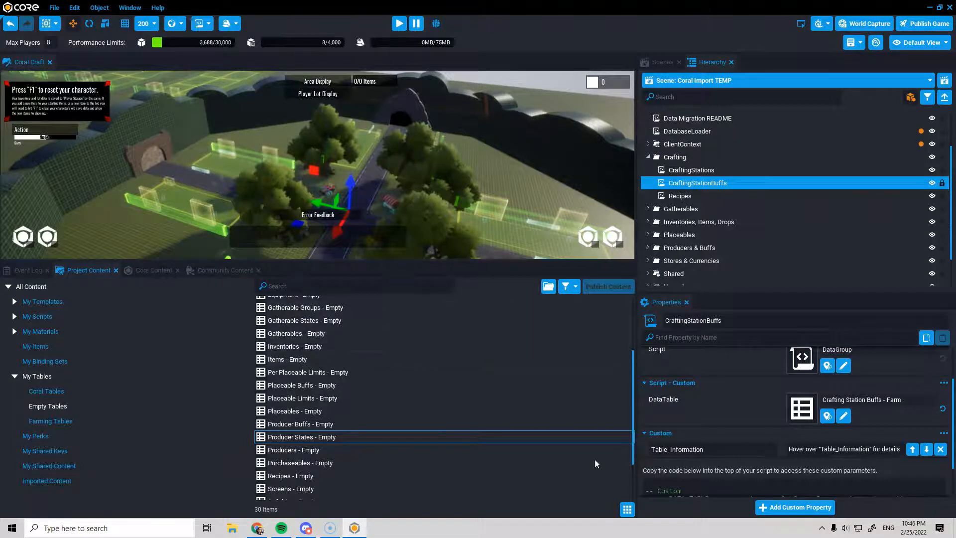
click(843, 416)
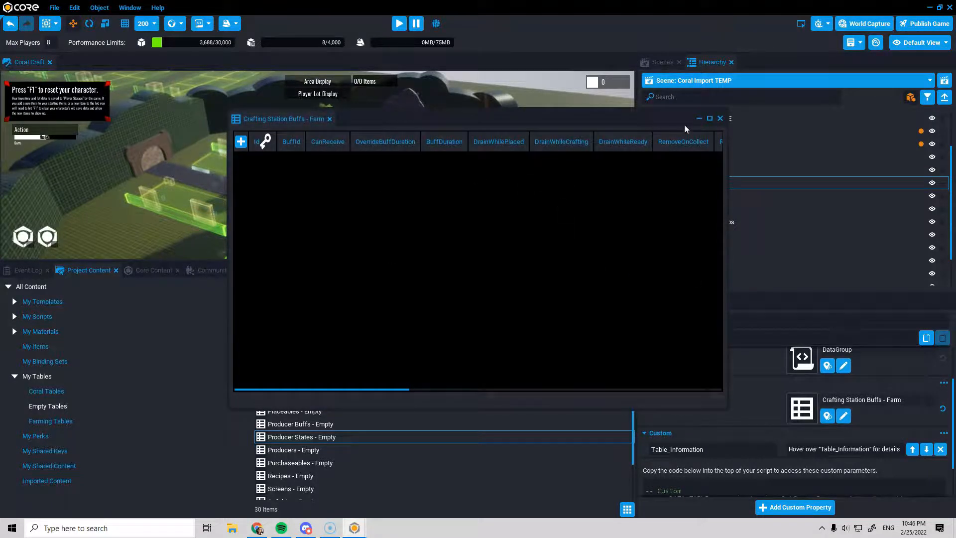
click(720, 118)
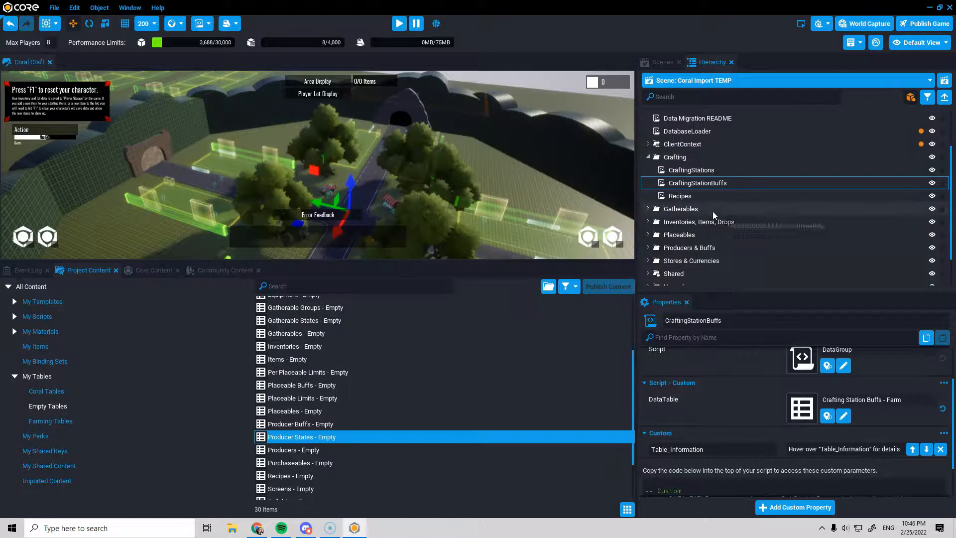
Review the rows and columns of the Recipes - Farm table assigned to the Recipes script, and close it.
click(692, 196)
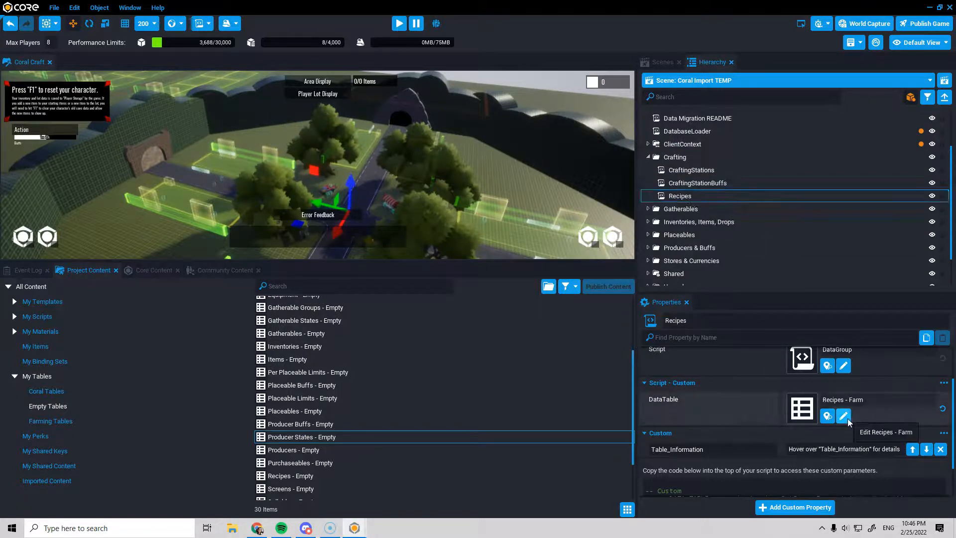
click(847, 417)
scroll(492, 229, down, 5)
scroll(492, 229, up, 5)
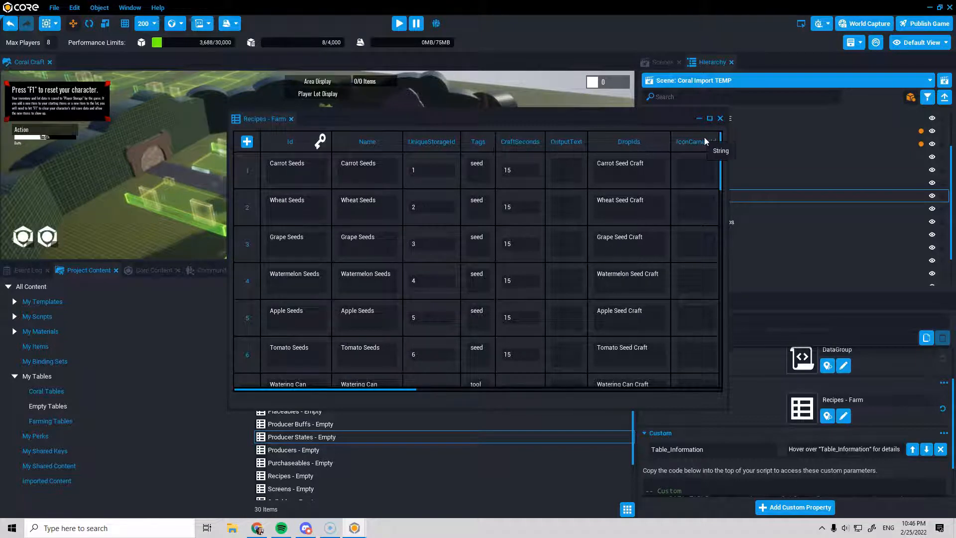
click(313, 160)
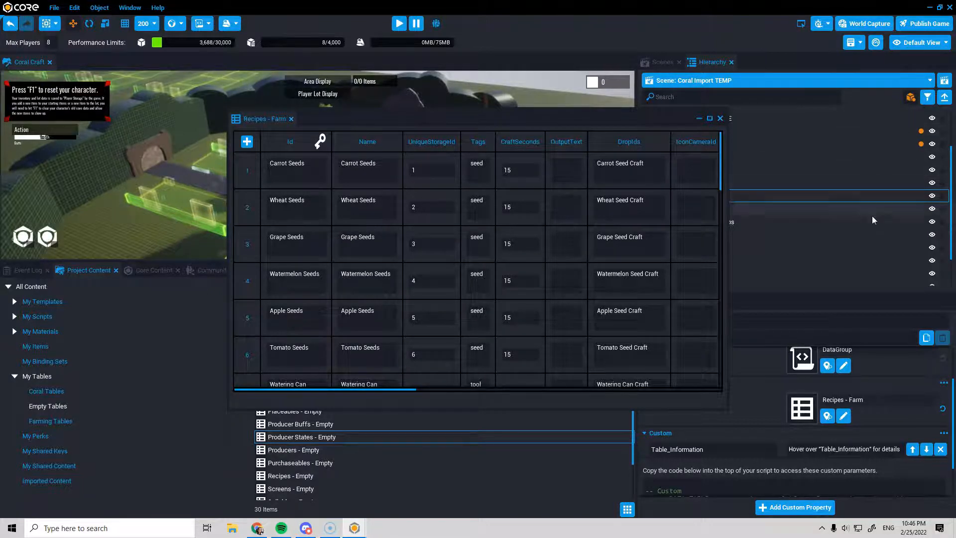
click(720, 118)
Set the DataTable of the CraftingStationBuffs script to Crafting Station Buffs - Coral, searching the project content for "coral crafting".
click(713, 184)
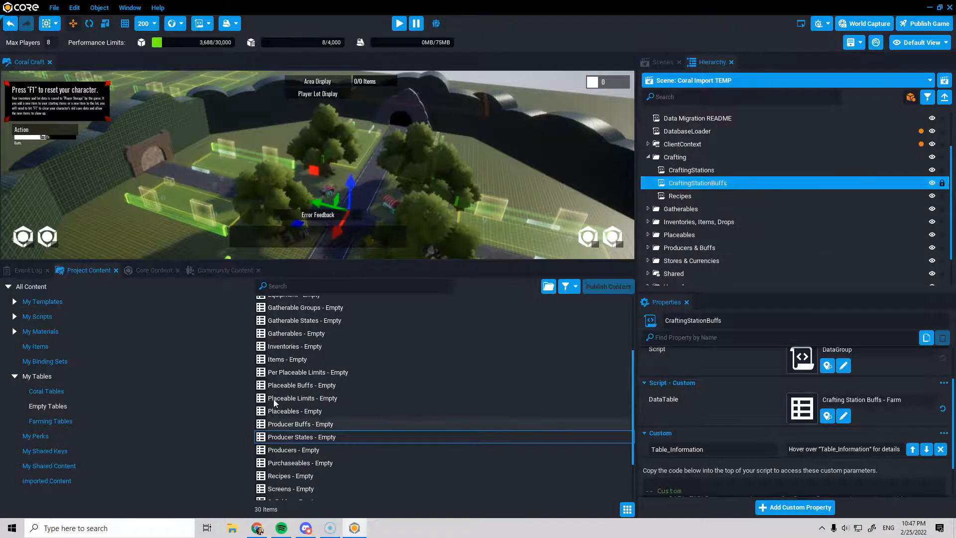
click(342, 290)
text(coral crafting)
drag(309, 303, 802, 408)
Set the DataTable of the Recipes script to the Coral recipes table, searching for "coral rec".
click(681, 196)
click(342, 286)
key(BackSpace)
key(BackSpace)
key(BackSpace)
key(BackSpace)
key(BackSpace)
key(BackSpace)
key(BackSpace)
key(BackSpace)
text(rec)
drag(313, 303, 803, 408)
Assign the Coral Gatherables, Gatherable Groups and Gatherable States tables to the matching scripts in the Gatherables folder, searching for "gatherable".
click(648, 209)
click(685, 222)
double_click(287, 287)
text(gatherable)
drag(299, 328, 747, 410)
click(694, 235)
drag(309, 302, 802, 408)
click(693, 248)
drag(302, 316, 774, 412)
Set the DataTable of the drops script in the Inventories, Items, Drops folder to the Coral drops table, searching for "drops".
scroll(657, 225, down, 4)
click(648, 198)
click(677, 210)
double_click(293, 286)
text(drops)
drag(300, 305, 803, 408)
Assign the Coral behavior and modifier tables to their scripts in the Inventories, Items, Drops folder, searching for "behav" and "modif".
click(689, 223)
double_click(292, 287)
text(behav)
drag(303, 303, 803, 409)
click(689, 236)
double_click(291, 286)
text(modif)
Assign the Coral equipment and inventories tables to their scripts in the Inventories, Items, Drops folder, searching for "eq" and "inven".
click(684, 249)
double_click(292, 286)
text(eq)
drag(293, 302, 804, 409)
click(684, 261)
double_click(286, 287)
text(inven)
drag(293, 303, 778, 400)
Assign Items - Coral to the Items script and StartingItems - Coral to the StartingItems script, searching for "item".
scroll(697, 224, down, 3)
click(677, 195)
click(309, 286)
key(BackSpace)
key(BackSpace)
key(BackSpace)
key(BackSpace)
key(BackSpace)
text(item)
drag(289, 303, 802, 408)
click(687, 208)
Set the DataTable of PerPlaceableLimits in the Placeables folder to the Coral per placeable limits table, searching for "placeable per".
click(648, 221)
scroll(697, 234, down, 3)
drag(299, 287, 229, 282)
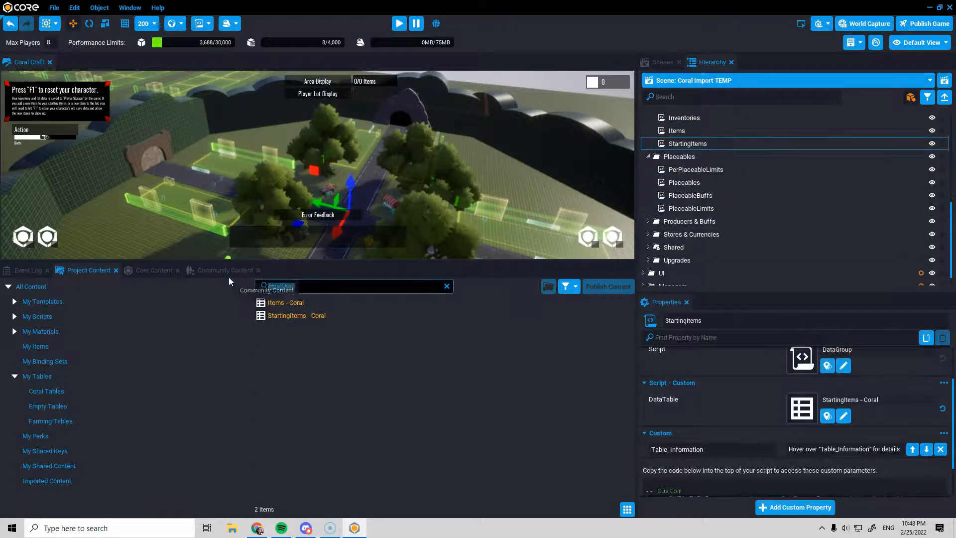
key(BackSpace)
key(BackSpace)
key(BackSpace)
key(BackSpace)
text(placeable per)
click(696, 170)
drag(320, 302, 802, 408)
Set the DataTable of the Placeables script to the Coral placeables table, searching for "placeables".
click(684, 183)
click(328, 286)
key(BackSpace)
key(BackSpace)
key(BackSpace)
key(BackSpace)
text(s)
Set the DataTable of the PlaceableBuffs script to the Coral placeable buffs table, searching for "buff".
click(691, 196)
click(320, 287)
text(b)
key(BackSpace)
key(BackSpace)
key(BackSpace)
text(buff)
drag(300, 303, 803, 409)
Set the DataTable of the PlaceableLimits script to the Coral placeable limits table, searching for "limi", and recheck PerPlaceableLimits.
click(691, 208)
double_click(363, 286)
text(limi)
drag(309, 316, 802, 409)
click(696, 169)
Set the DataTable of the Buffs script in the Producers & Buffs folder to the Coral buffs table, searching for "buffs".
click(648, 221)
click(677, 234)
drag(339, 289, 802, 409)
text(buffs)
Set the DataTable of the Producers script to the Coral producers table, searching for "producers".
click(683, 247)
drag(319, 287, 286, 286)
text(producers)
scroll(290, 353, down, 5)
drag(298, 390, 802, 408)
Assign the Coral producer buffs table to ProducerBuffs and Producer States - Coral to ProducerStates, searching for each table by name.
drag(319, 286, 803, 408)
text(producer buff)
click(689, 260)
text(states)
drag(324, 286, 802, 409)
scroll(736, 237, down, 2)
click(710, 240)
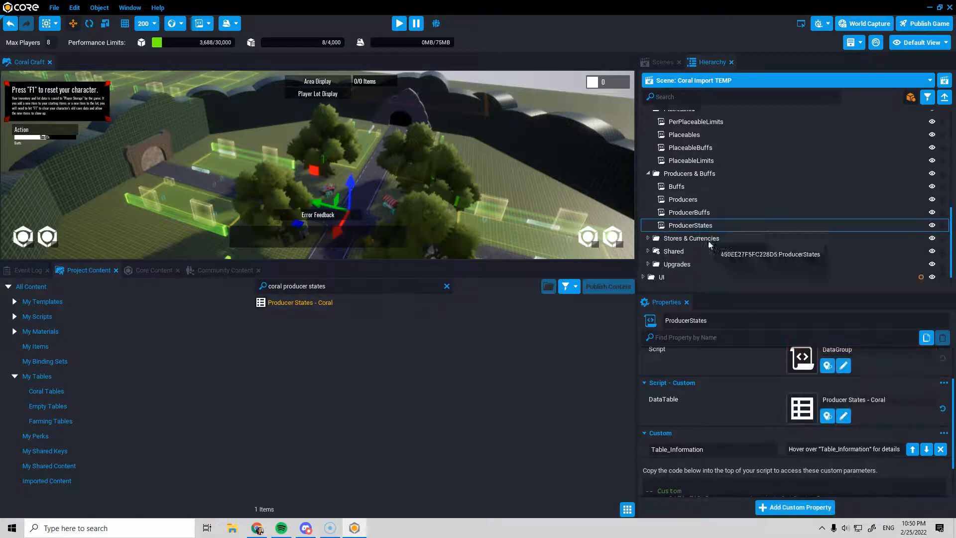
Set the DataTable of the Currencies script in the Stores & Currencies folder to the Coral currencies table, searching for "curren".
click(648, 238)
scroll(697, 239, down, 2)
click(684, 196)
text(curren)
drag(325, 287, 803, 408)
Set the DataTable of the Purchaseables script to the Coral purchaseables table, searching for "purchase".
click(690, 209)
click(327, 289)
key(BackSpace)
key(BackSpace)
key(BackSpace)
key(BackSpace)
key(BackSpace)
key(BackSpace)
text(purchase)
drag(298, 303, 803, 408)
Set the DataTable of the Sellables script to Sellables - Coral, searching for "coral sella".
click(681, 222)
click(324, 288)
text(sella)
drag(285, 303, 803, 408)
Set the DataTable of the Stores script to the Coral stores table, searching for "stores".
click(678, 235)
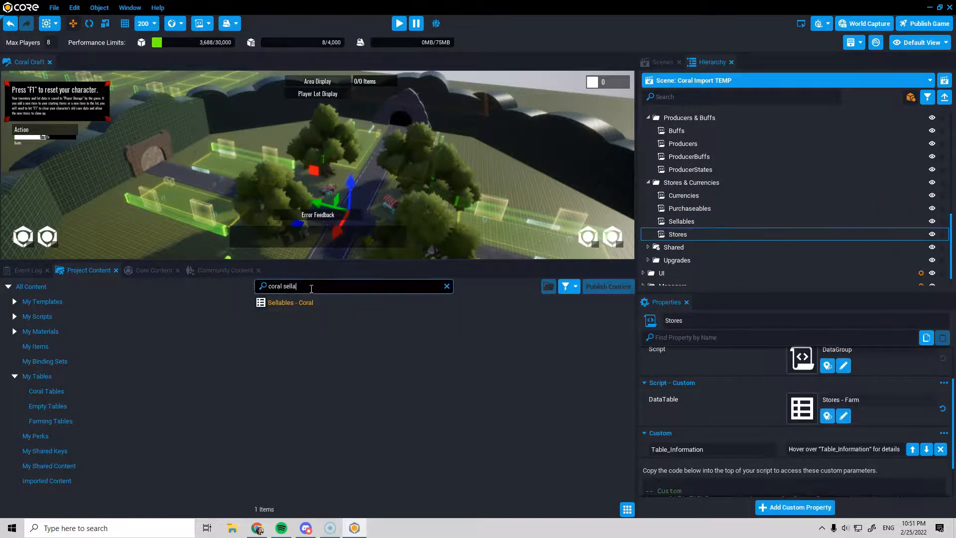
drag(312, 289, 283, 287)
text(stores)
drag(285, 302, 810, 409)
Set the DataTable of the DataMigrations script in the Shared folder to the Coral data migrations table, searching for "data mi".
click(648, 247)
scroll(659, 250, down, 1)
text(data mi)
drag(315, 288, 807, 408)
click(675, 242)
drag(298, 302, 802, 408)
Return to the Stores script and assign the Coral stores table to its DataTable again, searching for "sto".
text(sto)
drag(315, 287, 803, 408)
click(678, 214)
Set the DataTable of the Screens script in the Shared folder to the Coral screens table, searching for "screen".
click(689, 253)
click(327, 286)
text(screen)
drag(293, 303, 802, 408)
Set the DataTable of the Upgrades script in the Upgrades folder to the Upgrades - Coral table, searching for "coral upgrad".
scroll(667, 244, down, 1)
click(648, 240)
drag(314, 288, 284, 287)
text(upgrad)
click(682, 214)
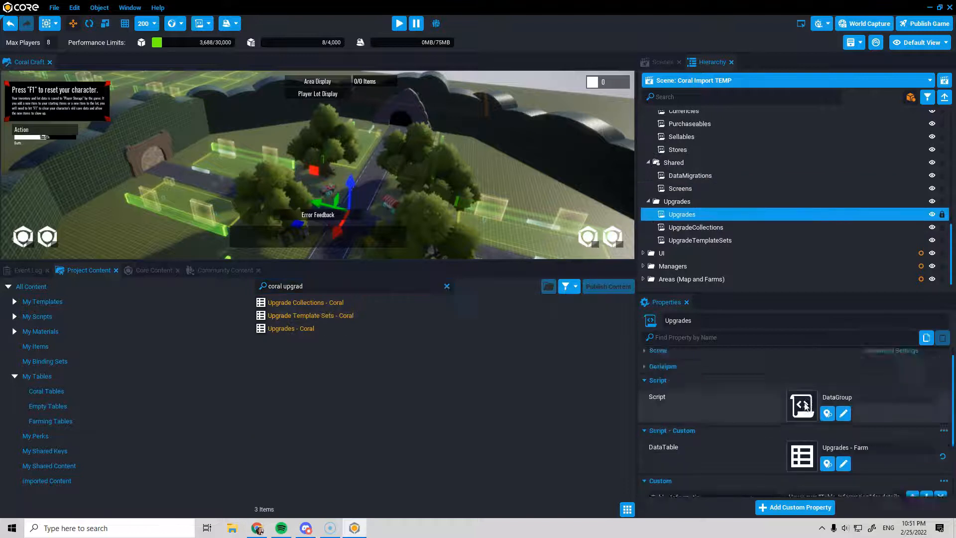
scroll(804, 406, down, 1)
drag(291, 329, 803, 423)
Assign the Upgrade Collections - Coral table to UpgradeCollections and the Upgrade Template Sets - Coral table to UpgradeTemplateSets.
click(695, 227)
drag(306, 302, 803, 423)
click(691, 241)
Check the DataTable assigned to each data script from CraftingStations in the Crafting folder through Buffs and Producers.
scroll(785, 226, up, 10)
scroll(778, 196, up, 5)
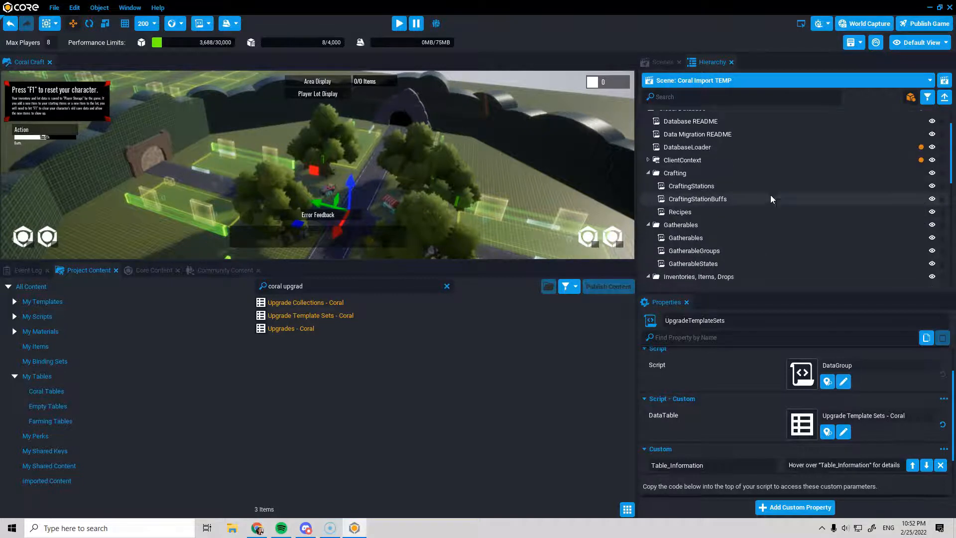
click(691, 186)
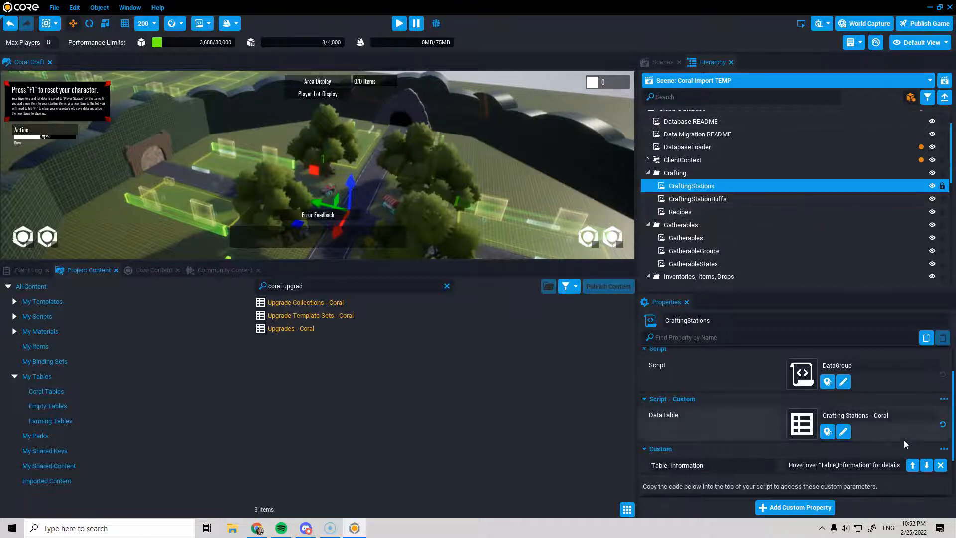
click(704, 195)
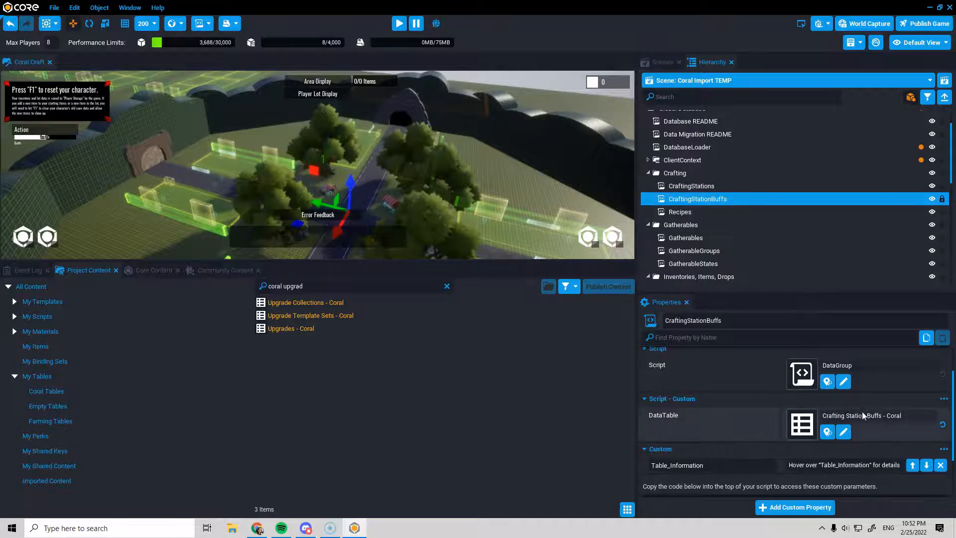
click(694, 212)
click(695, 251)
scroll(703, 234, down, 3)
click(703, 213)
click(702, 237)
click(699, 250)
scroll(697, 249, down, 3)
click(697, 225)
scroll(697, 225, down, 3)
click(696, 201)
click(696, 215)
click(698, 229)
click(712, 242)
click(714, 266)
scroll(715, 259, down, 4)
click(717, 216)
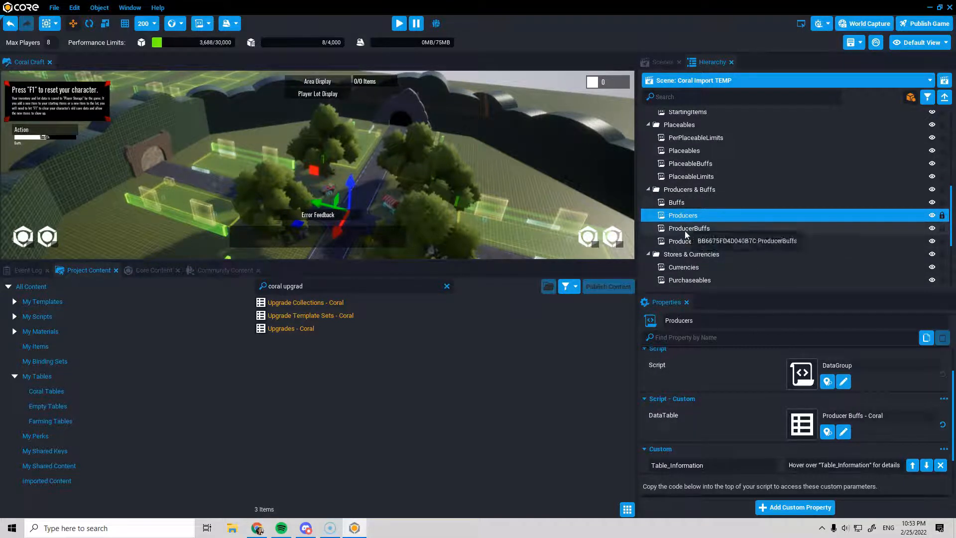
click(686, 200)
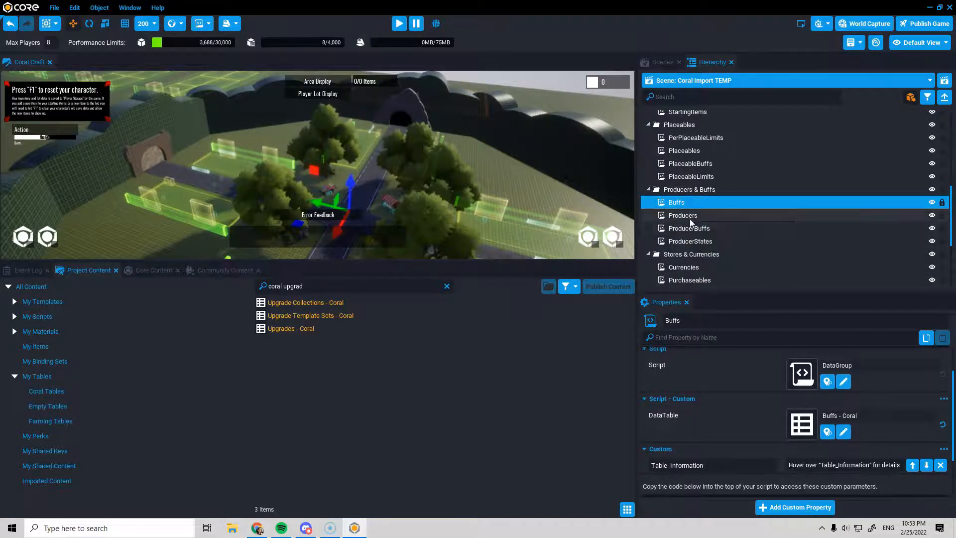
Set the DataTable of the Producers script to the Coral producers table, searching for "producers coral".
click(690, 217)
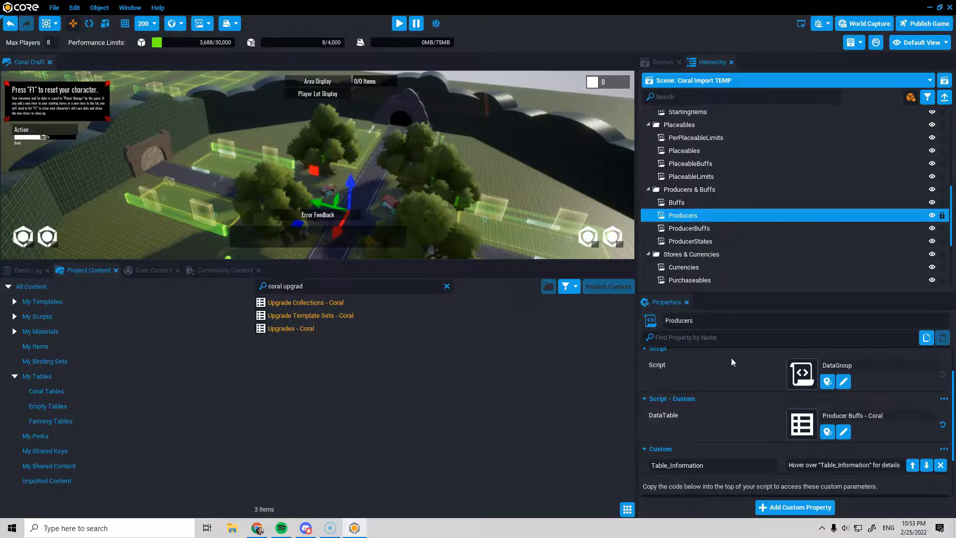
click(365, 284)
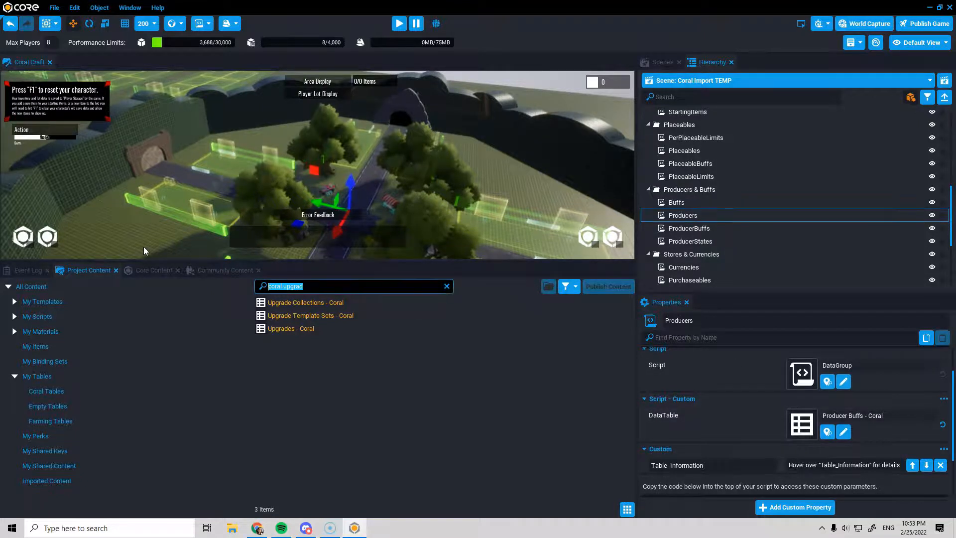
text(producers coral)
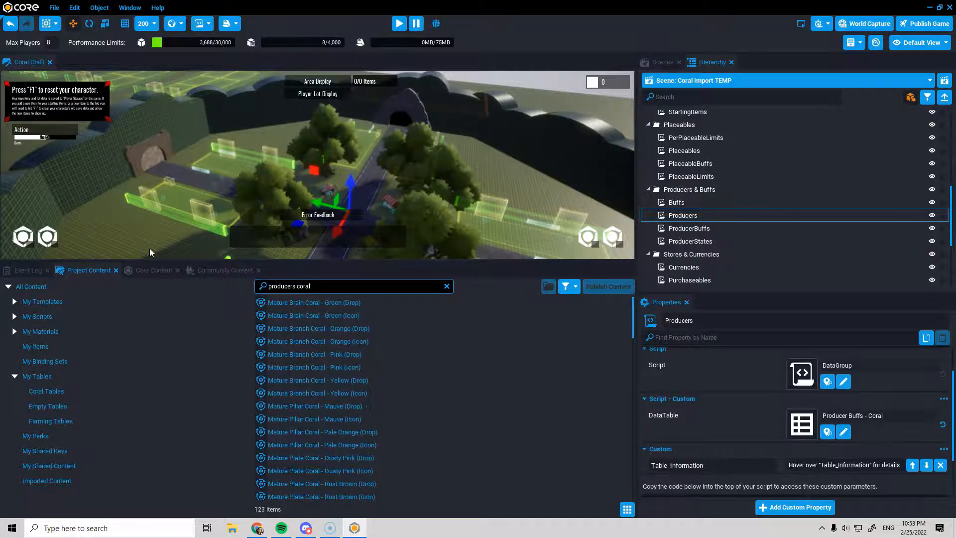
scroll(327, 319, down, 10)
drag(299, 391, 802, 425)
Set the DataTable of the ProducerBuffs script to the Producer Buffs - Coral table, searching for "coral producer buff".
click(717, 228)
double_click(319, 289)
click(319, 293)
key(BackSpace)
text(coral producer buff)
drag(299, 302, 802, 424)
Check the DataTable assigned to the remaining data scripts from ProducerStates through UpgradeTemplateSets.
click(701, 241)
scroll(697, 239, down, 3)
click(688, 217)
click(682, 229)
click(681, 242)
scroll(681, 239, down, 2)
click(681, 205)
click(685, 244)
click(698, 256)
scroll(704, 269, down, 1)
click(735, 240)
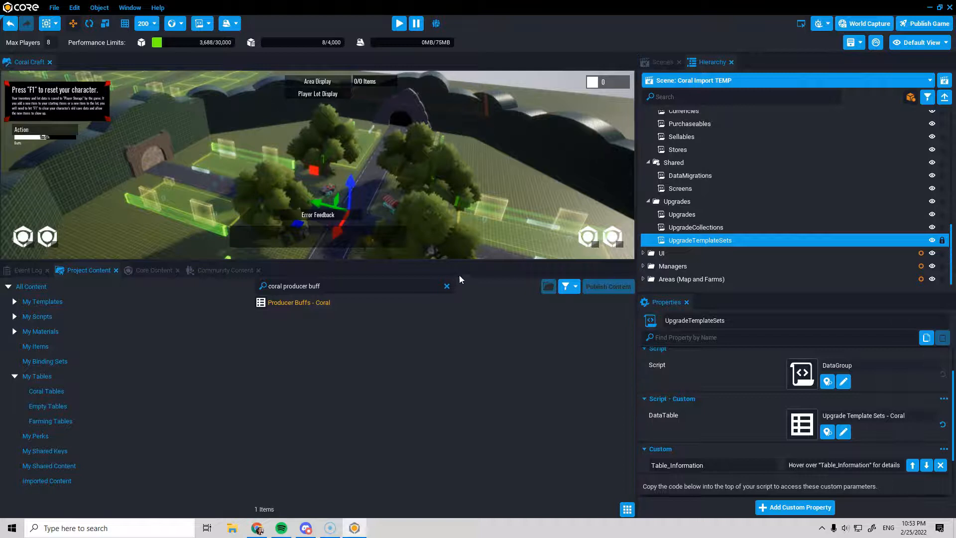
Enlarge the viewport, then open the Producer States - Coral table from the ProducerStates script for inspection and close it.
drag(485, 260, 485, 354)
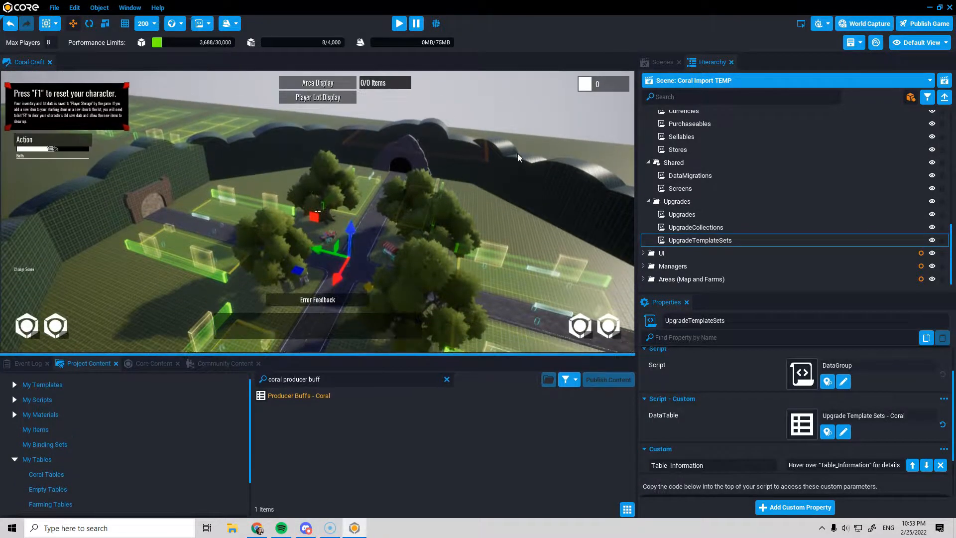
scroll(734, 194, up, 5)
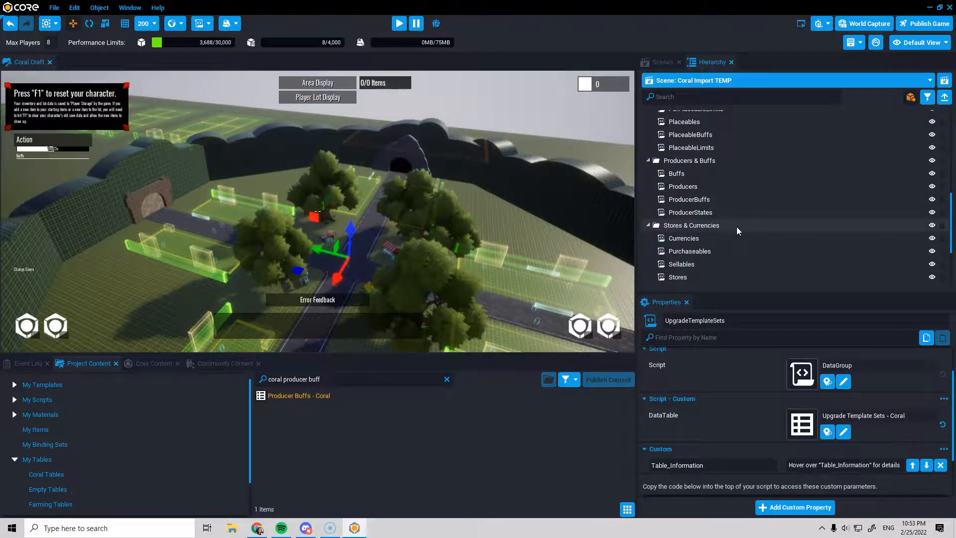
click(740, 214)
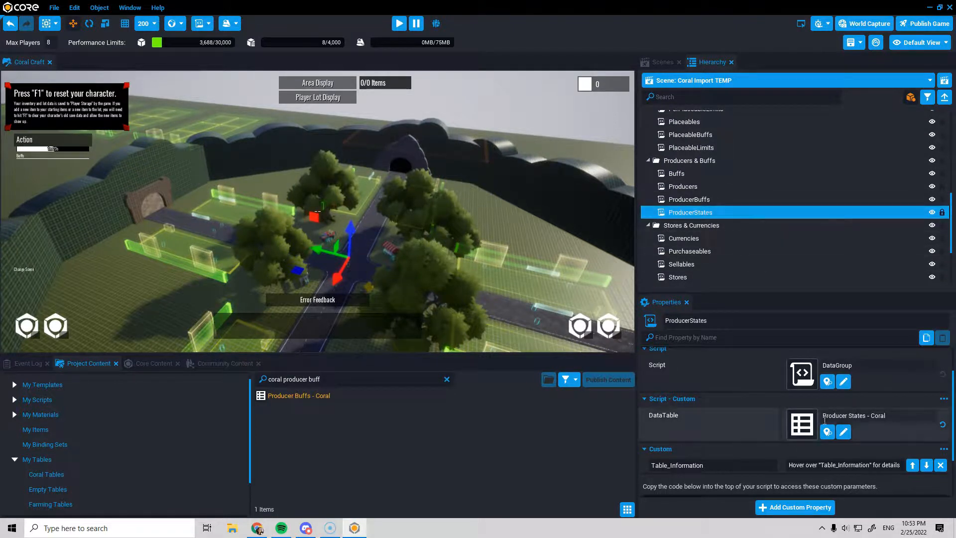
click(843, 432)
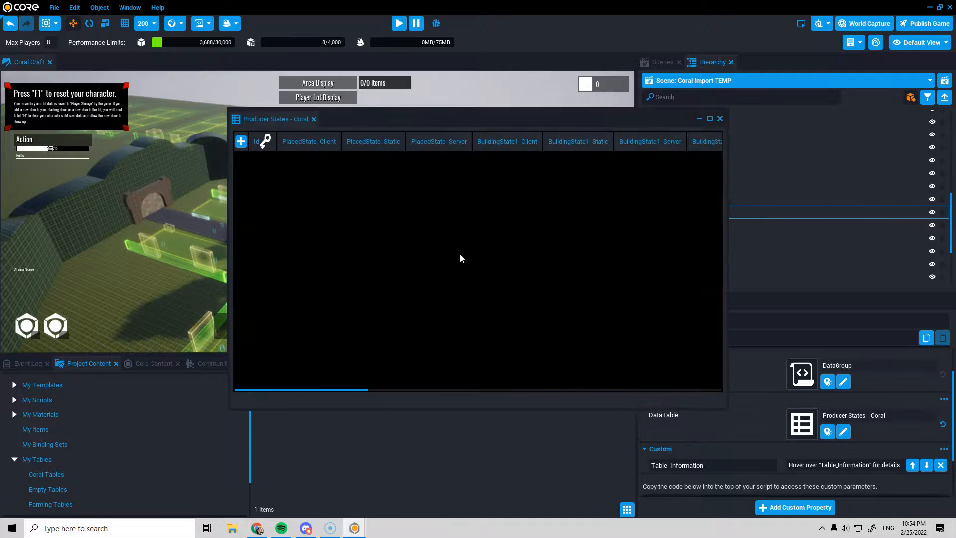
click(719, 119)
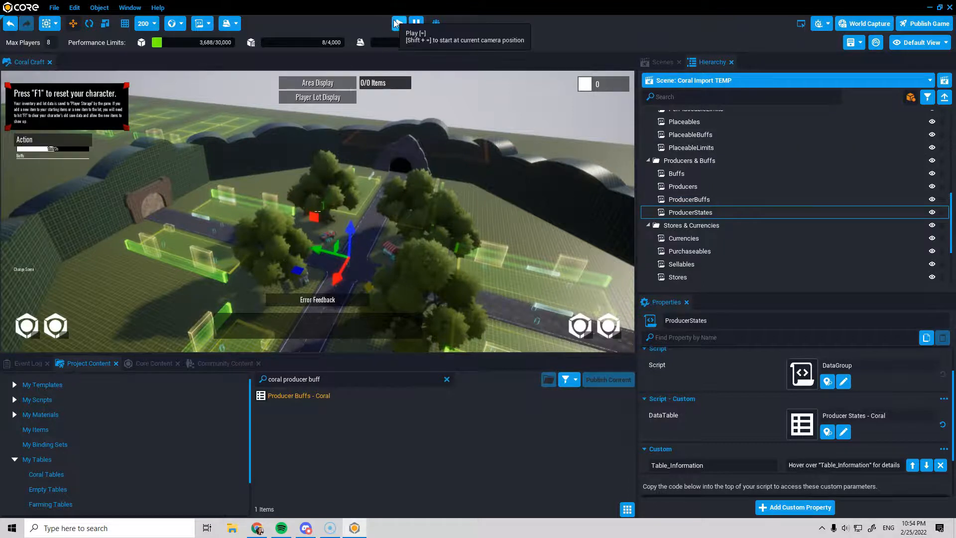
Preview the game and test gathering from grass in the town with the sickle from hotbar slot 3.
key(=)
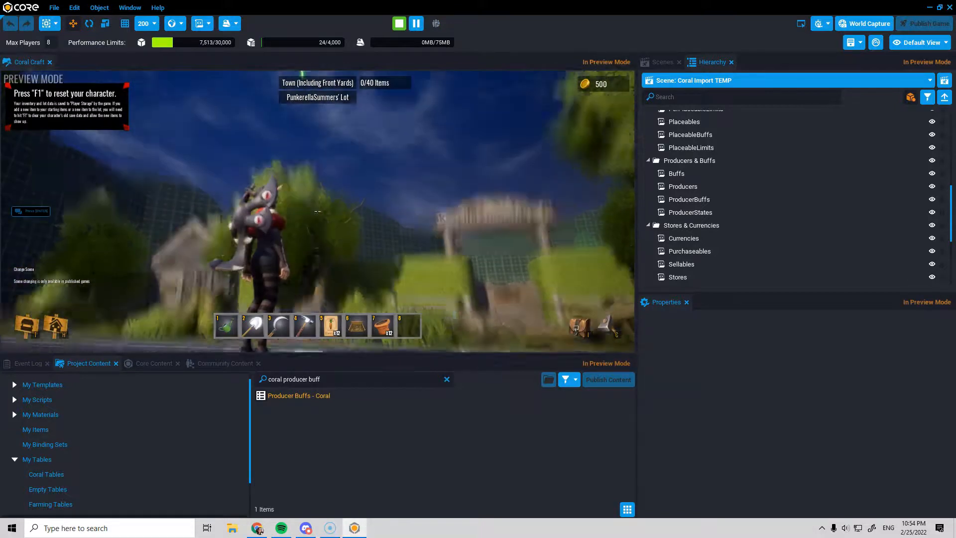
key(w)
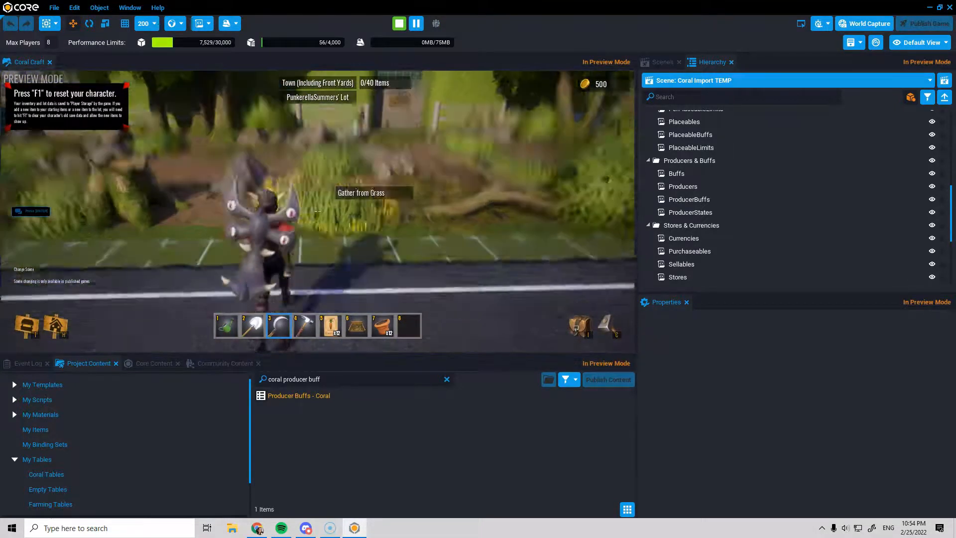
key(3)
click(317, 211)
key(w)
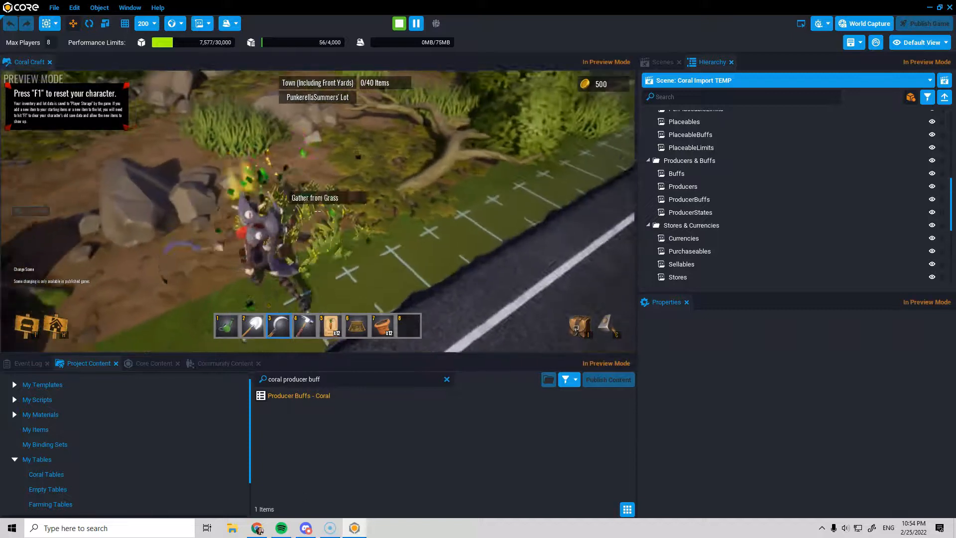
key(w)
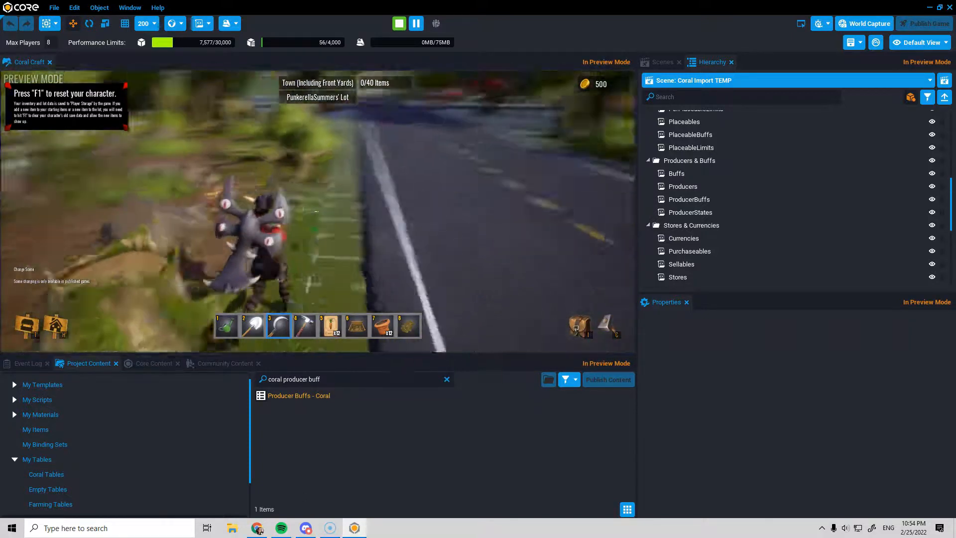
click(317, 211)
key(w)
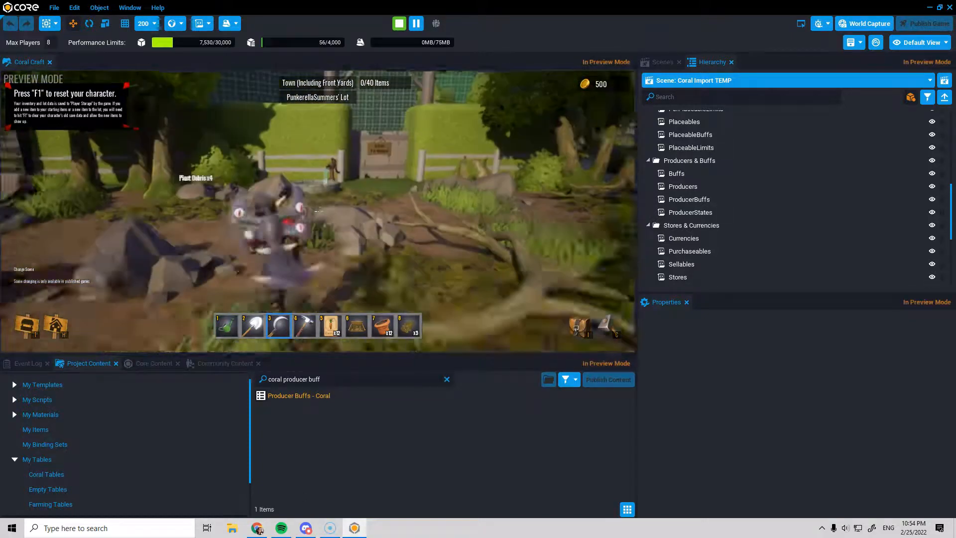
Walk the character along the town road and past the lots to inspect the map, and end the preview.
key(w)
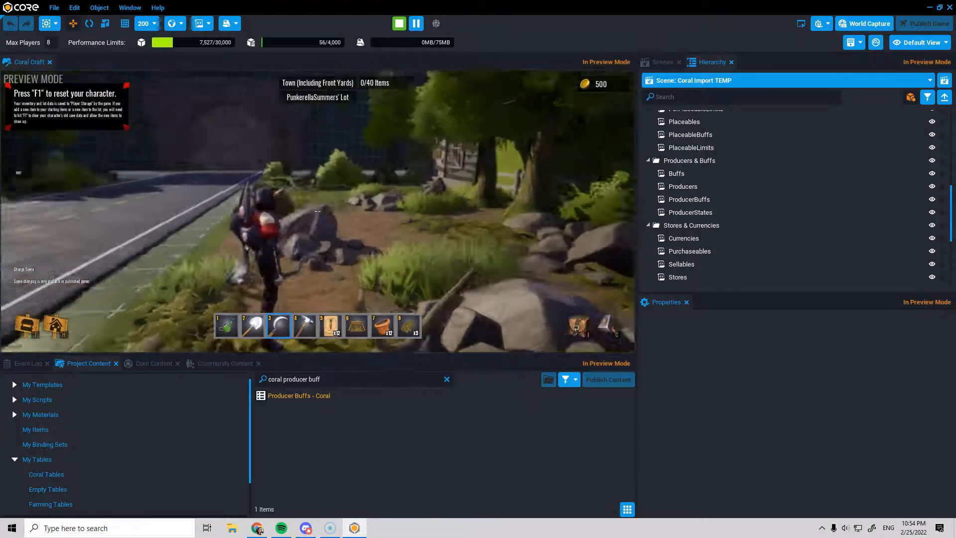
key(w)
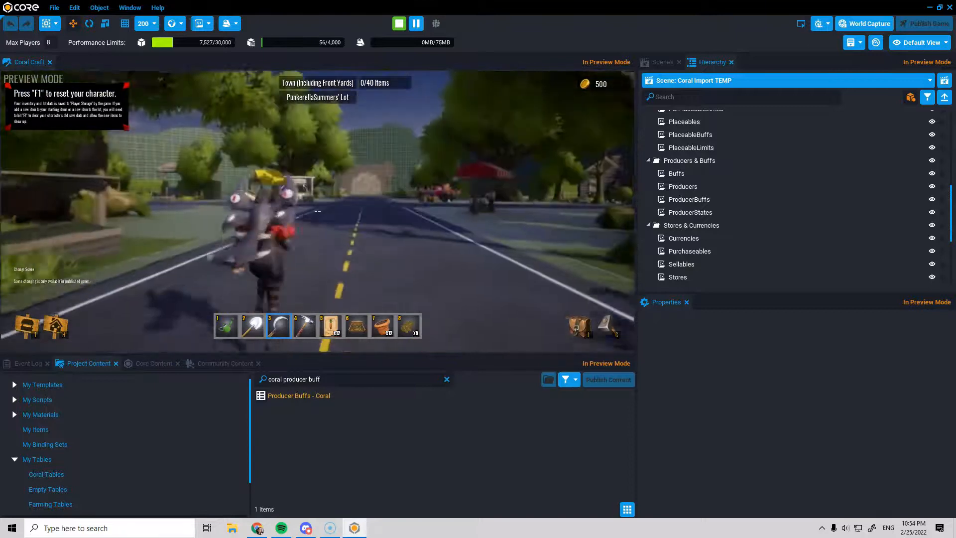
key(w)
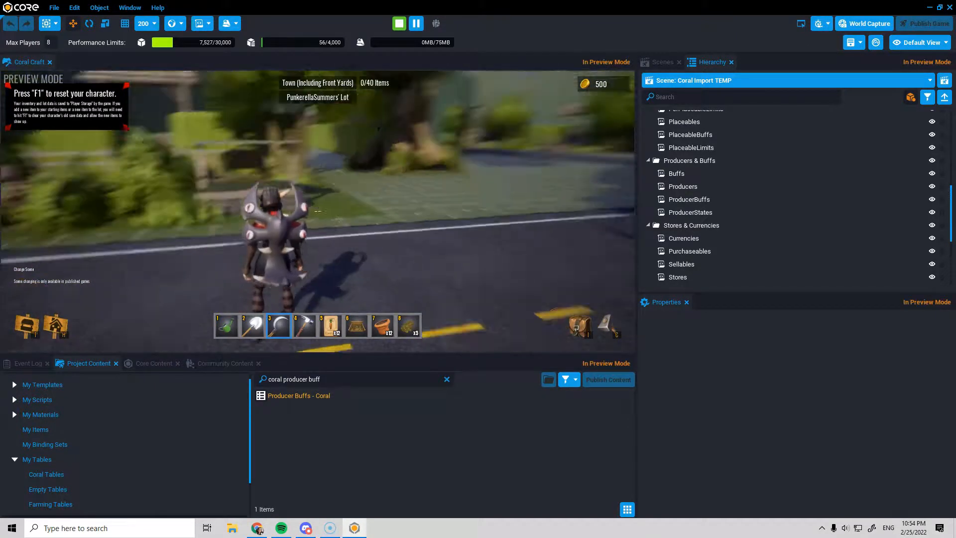
key(w)
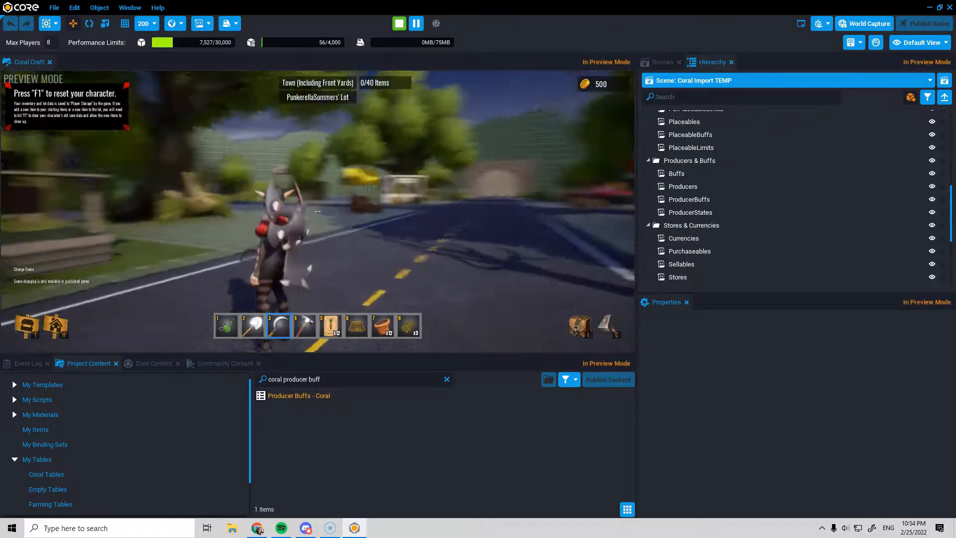
key(w)
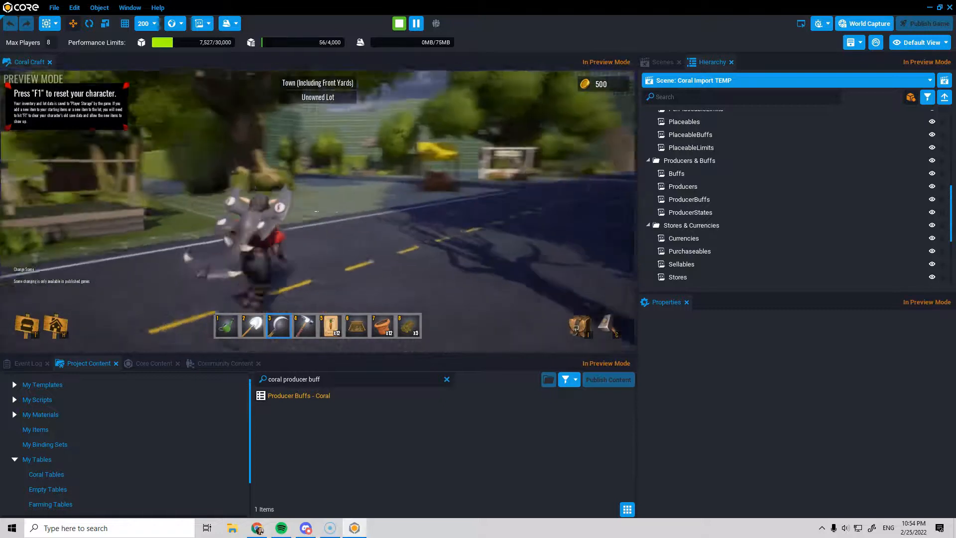
key(w)
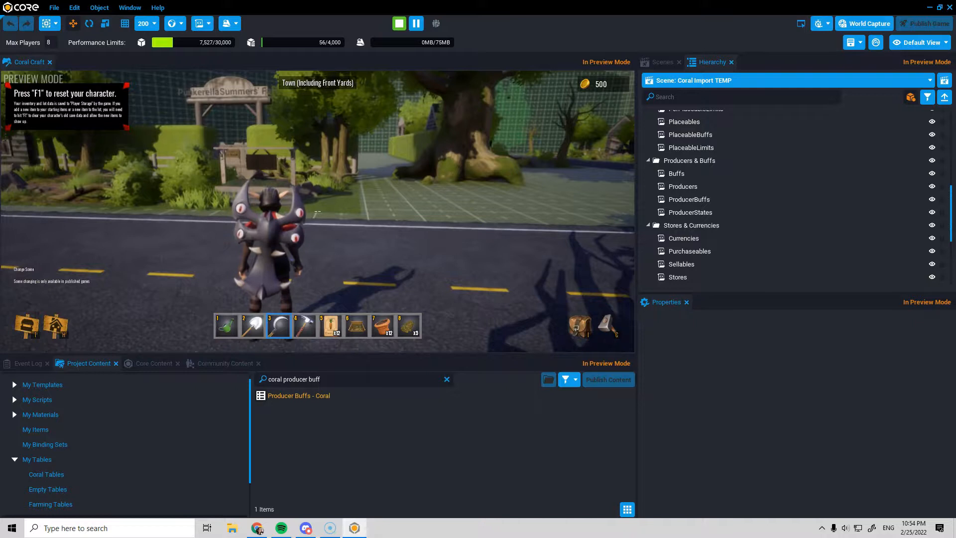
key(equal)
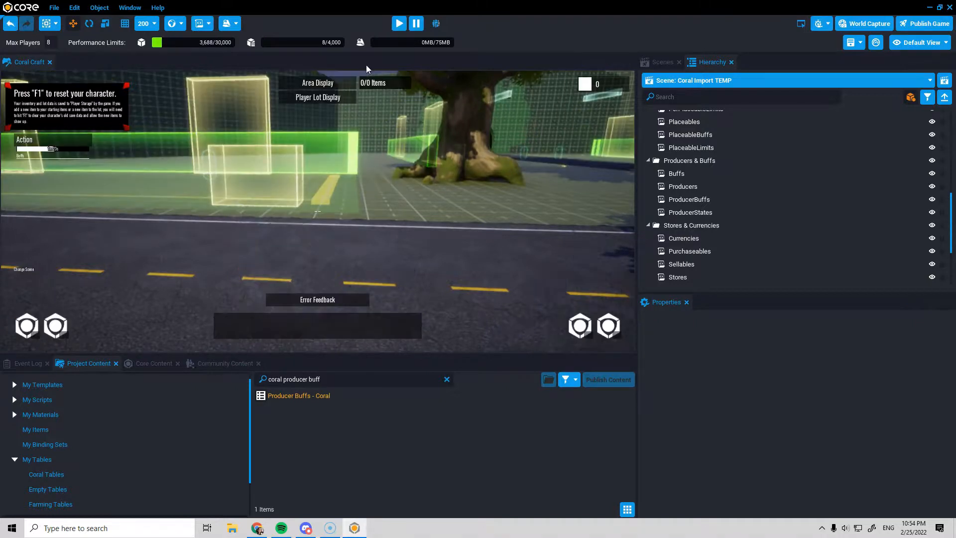